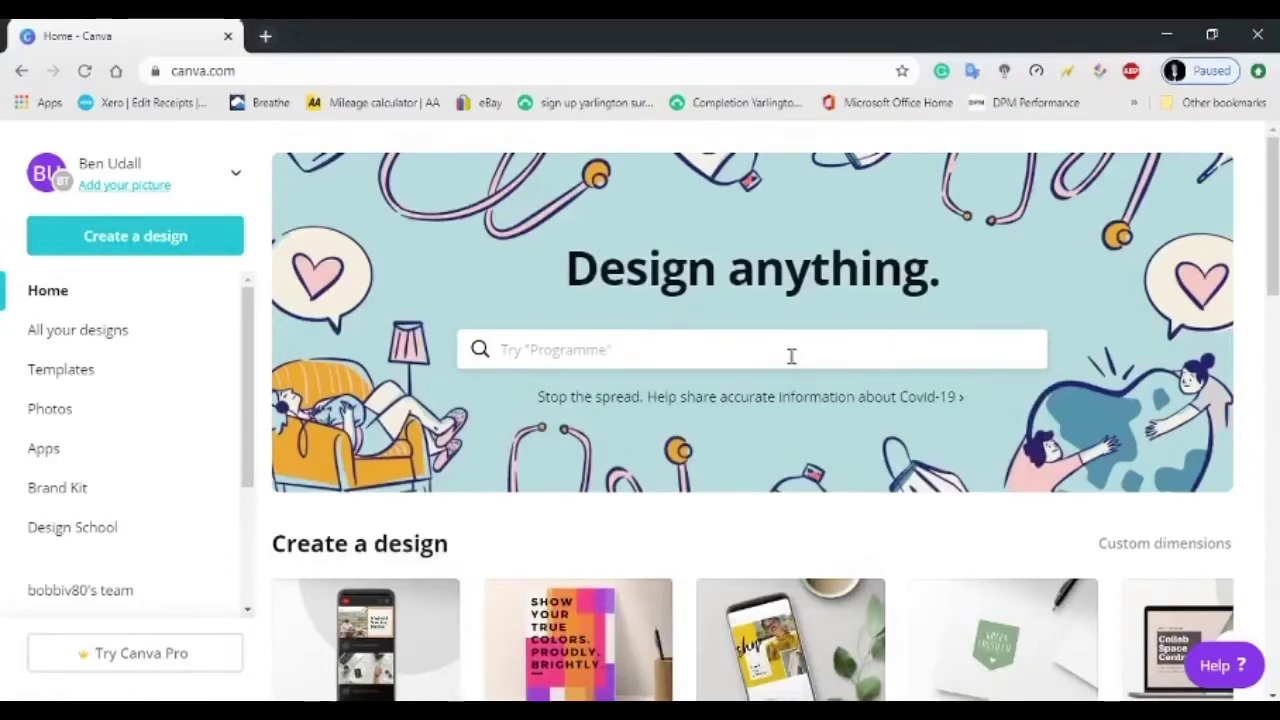
Start a new blank Facebook Post design by searching 'fa' among design types.
scroll(604, 578, down, 3)
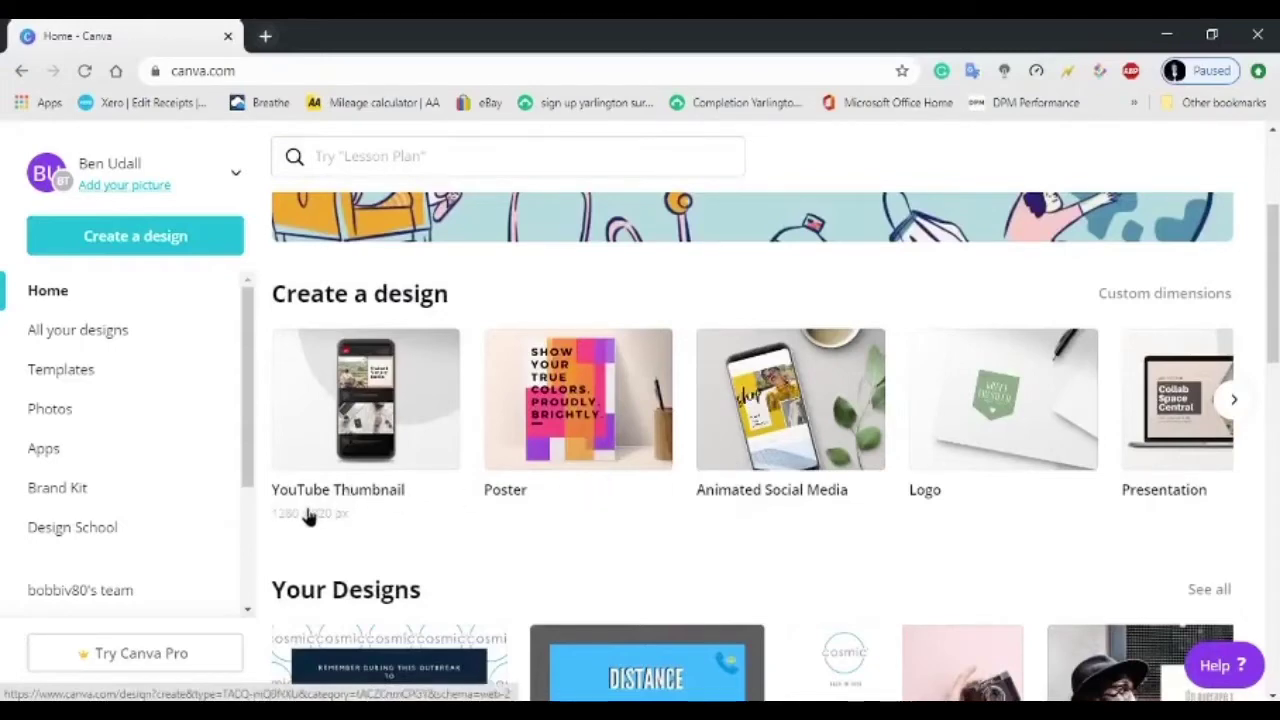
scroll(320, 533, down, 1)
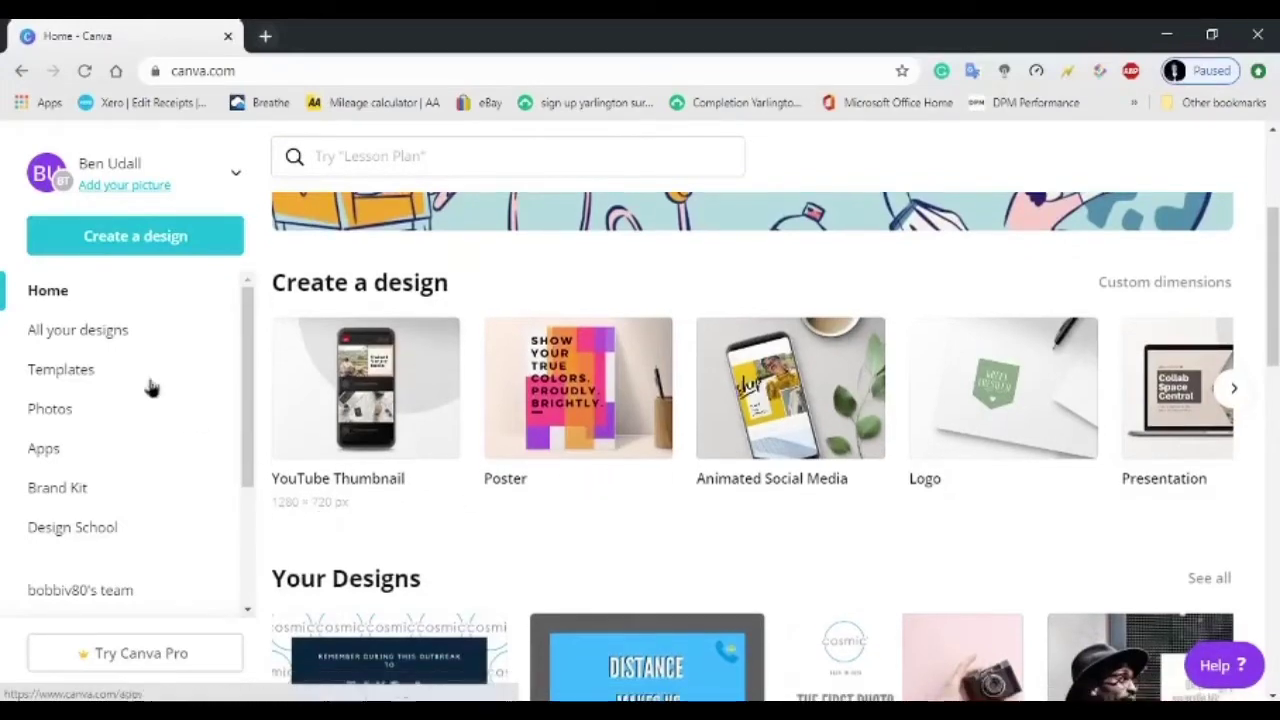
click(109, 250)
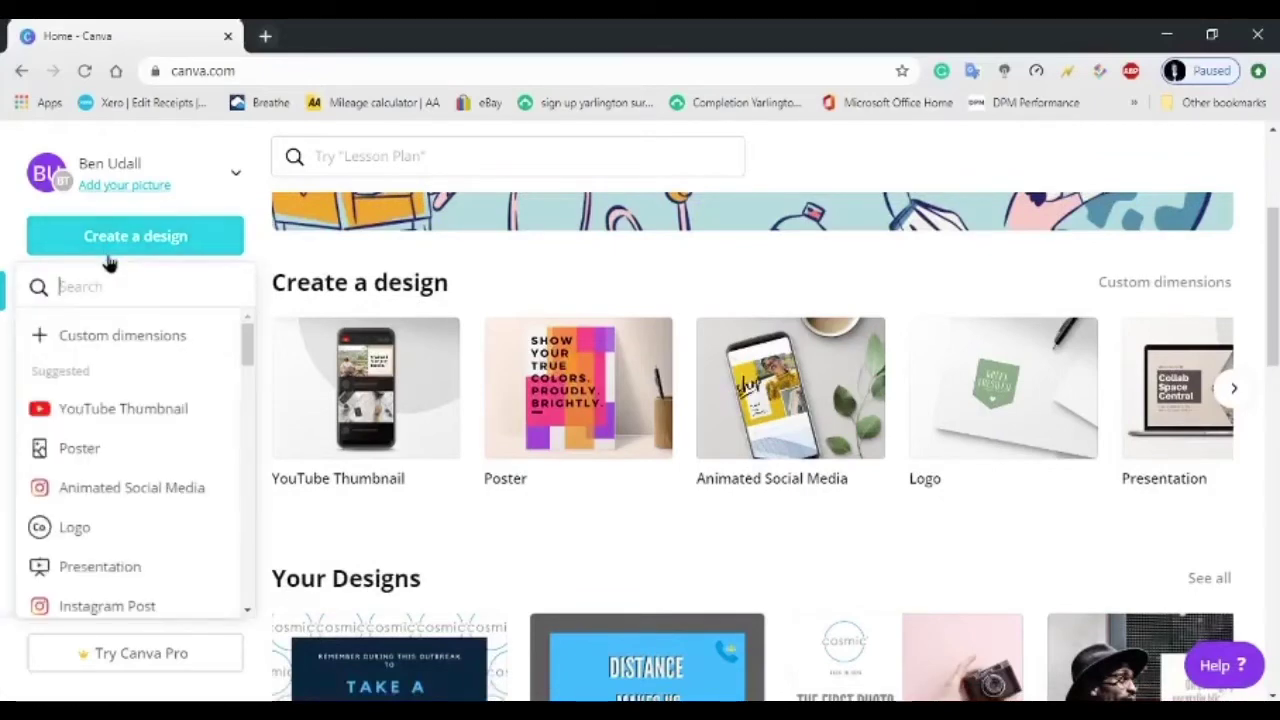
text(face)
click(107, 318)
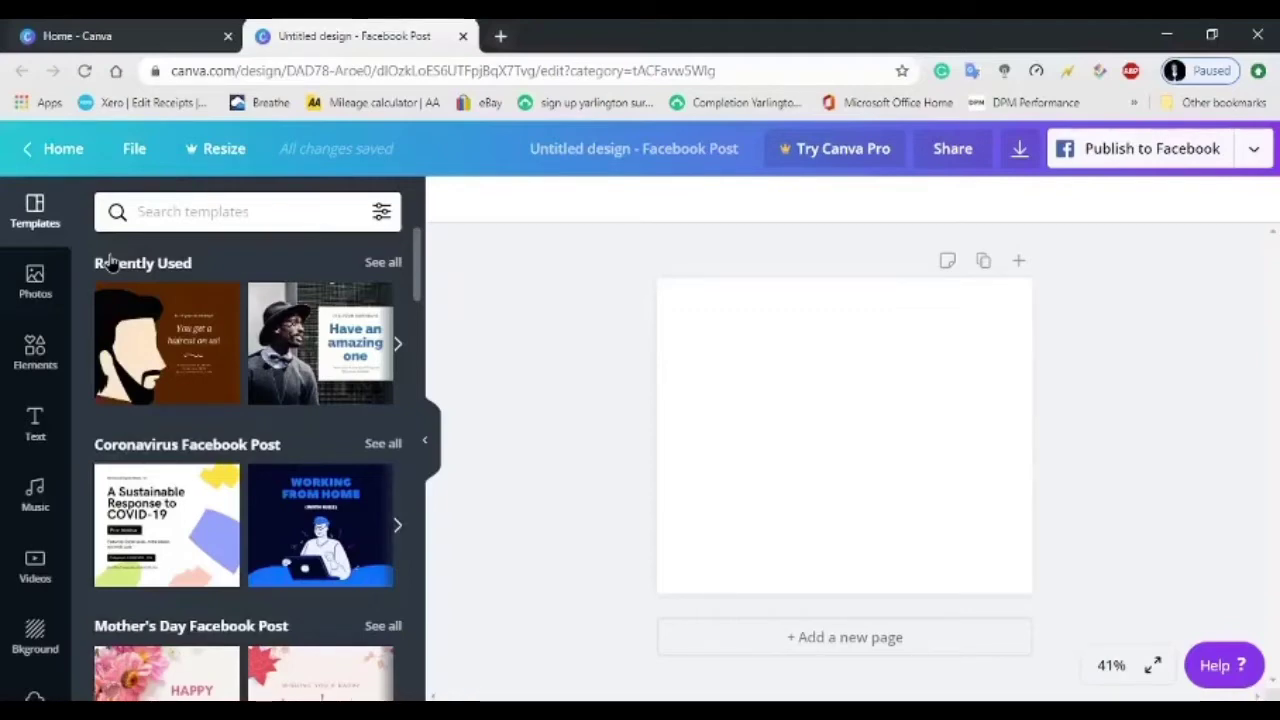
Search templates for 'barber' and apply the brown bearded-man 'You get a haircut on us!' template.
click(163, 215)
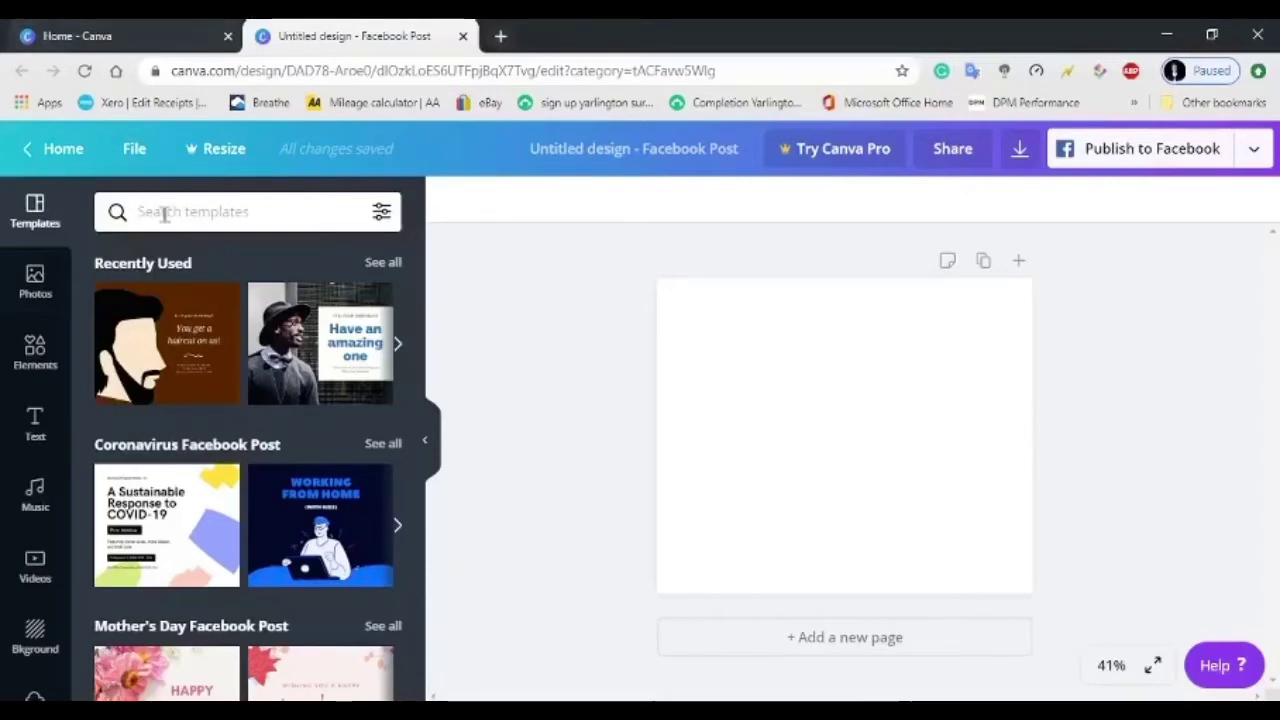
text(barber)
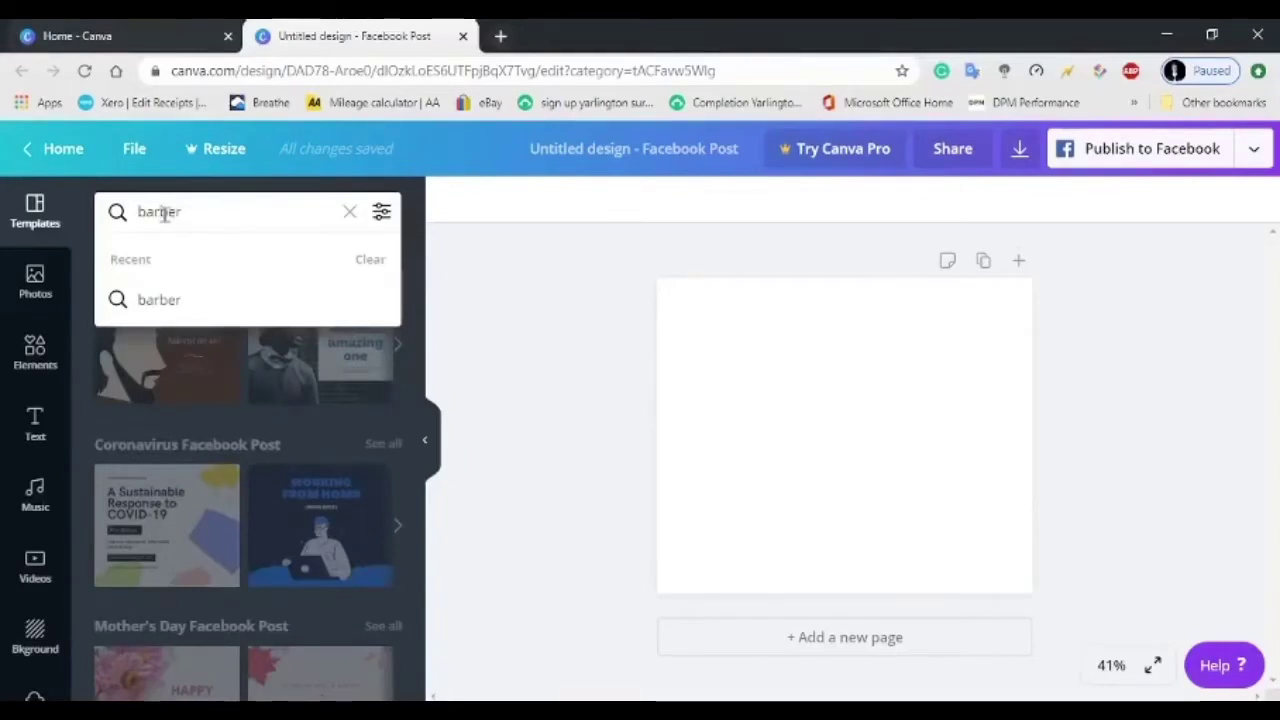
click(190, 302)
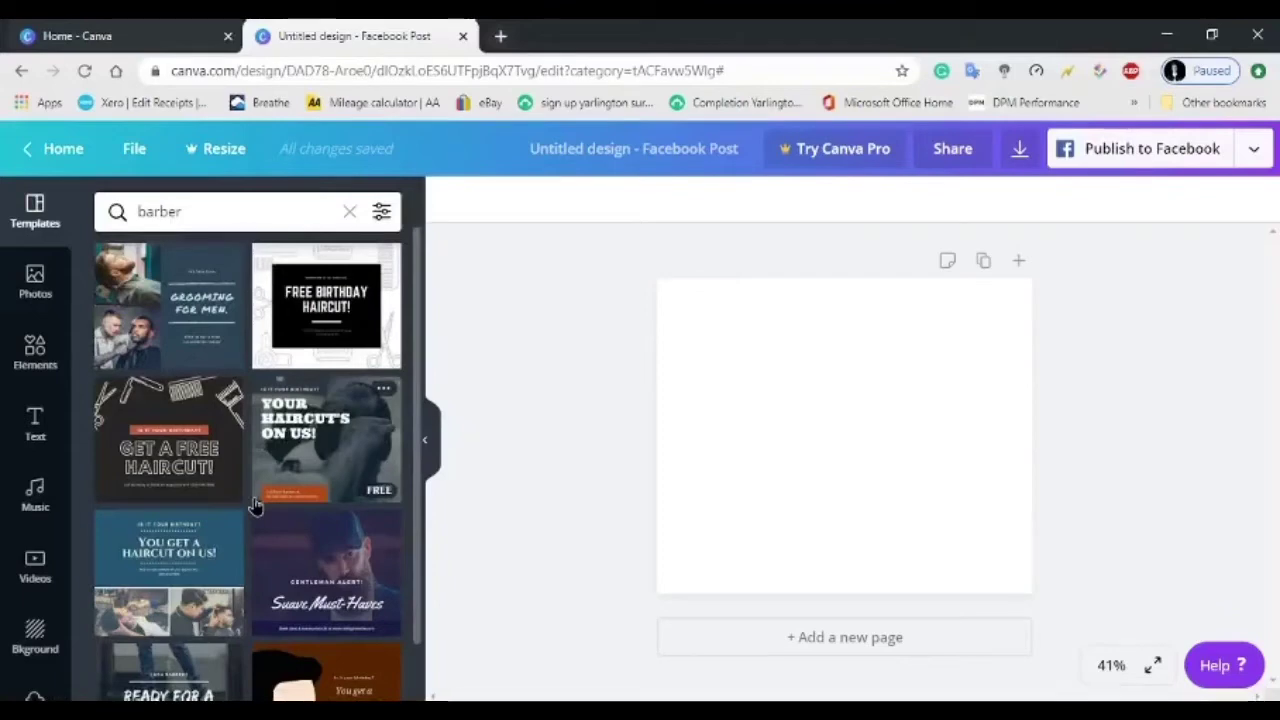
scroll(277, 535, down, 1)
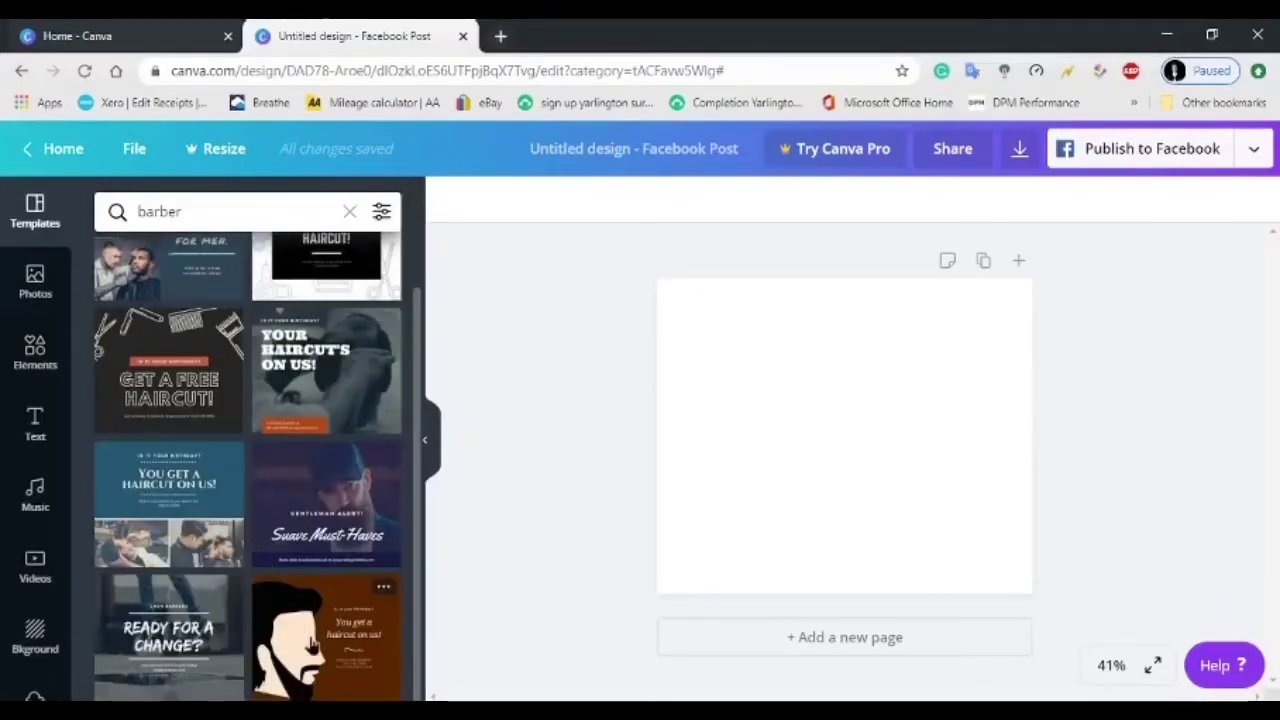
click(312, 645)
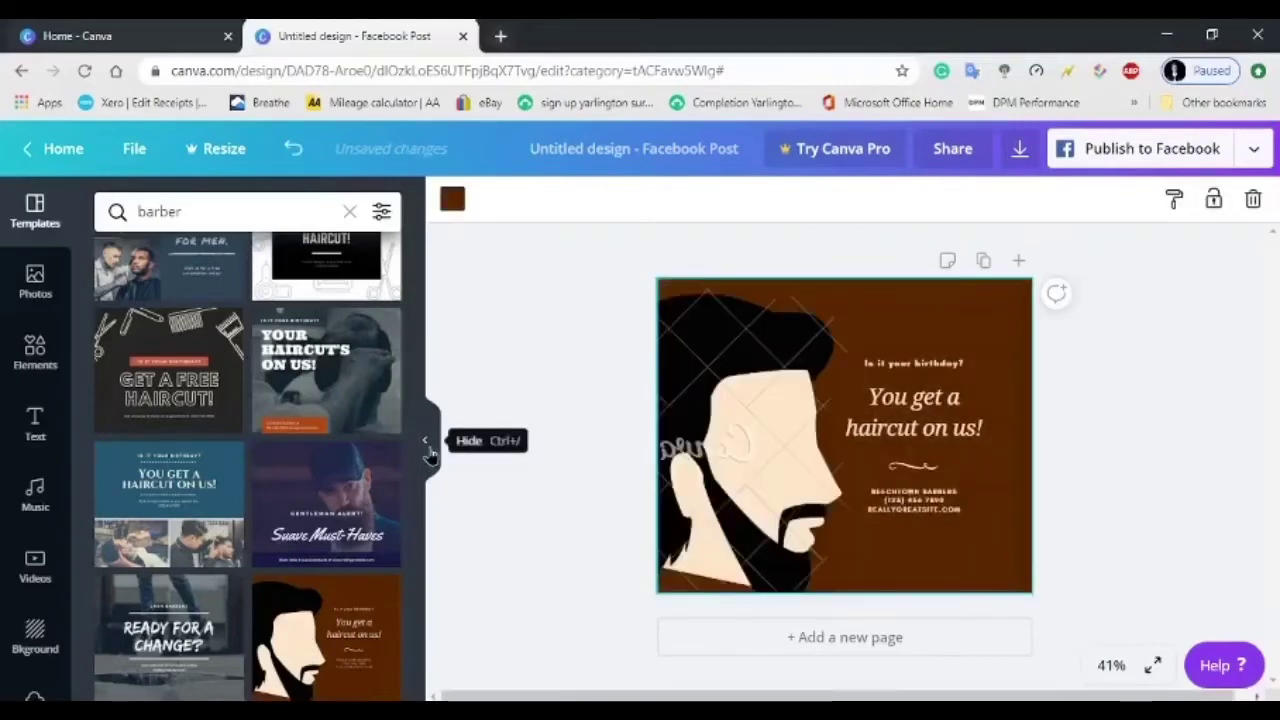
Delete the bearded-man illustration from the barber template, keeping the background and text.
click(426, 441)
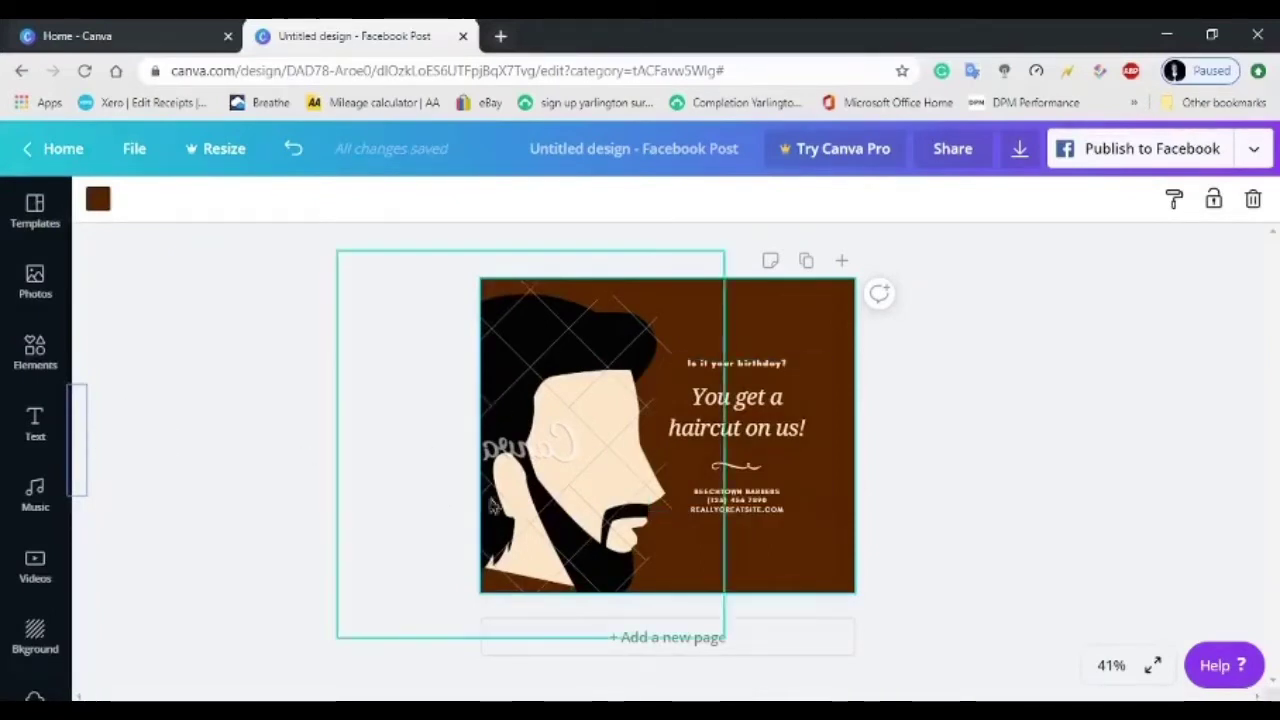
click(548, 468)
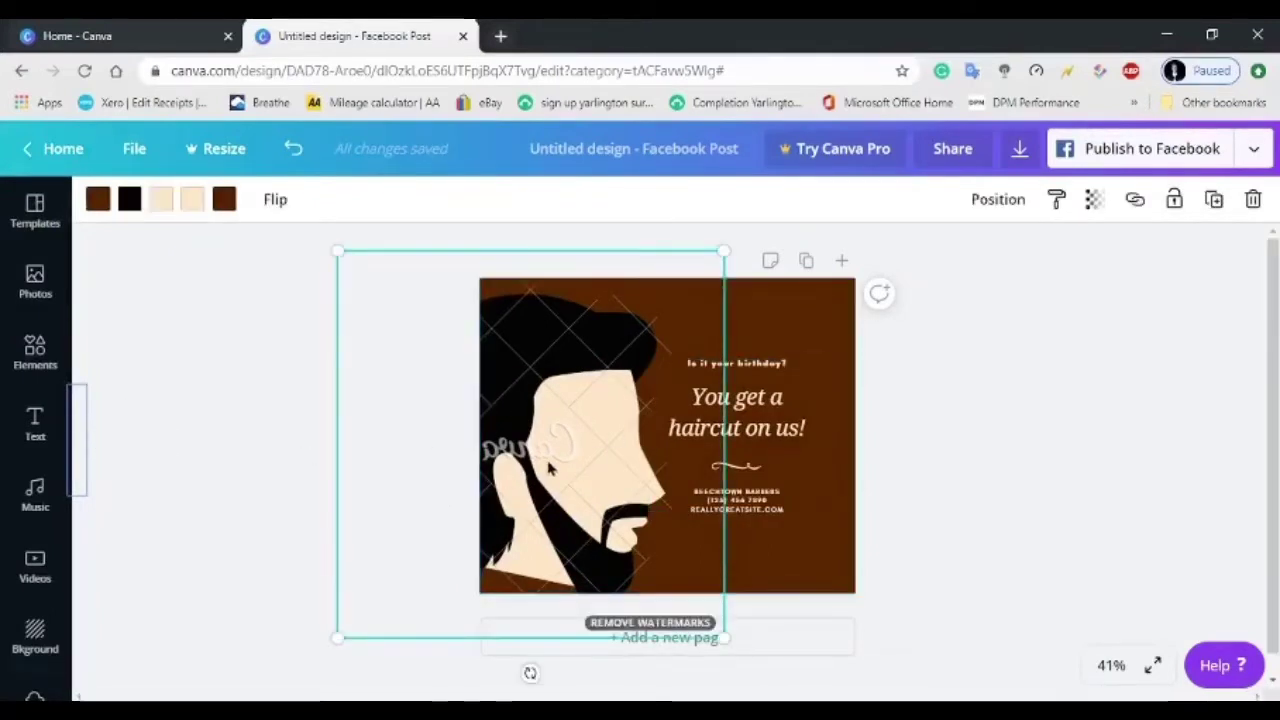
key(Delete)
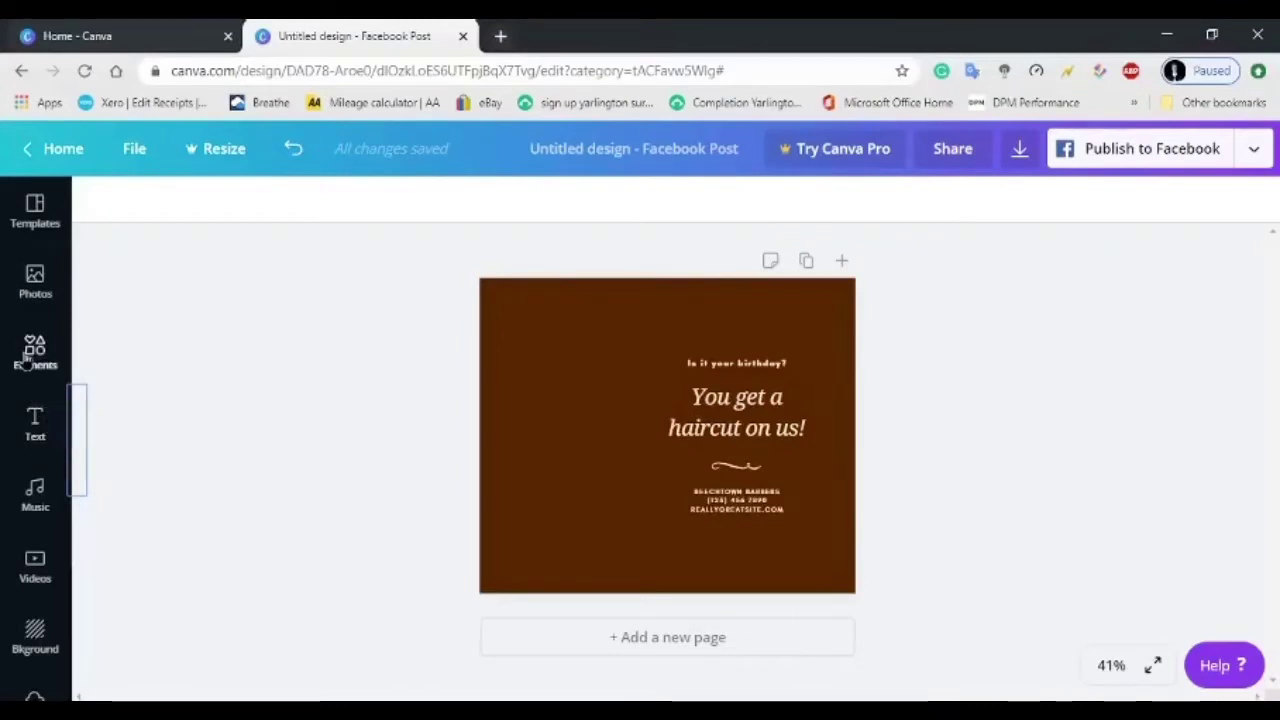
Add the red, white and blue barber-pole graphic from a 'barber' elements search.
click(34, 360)
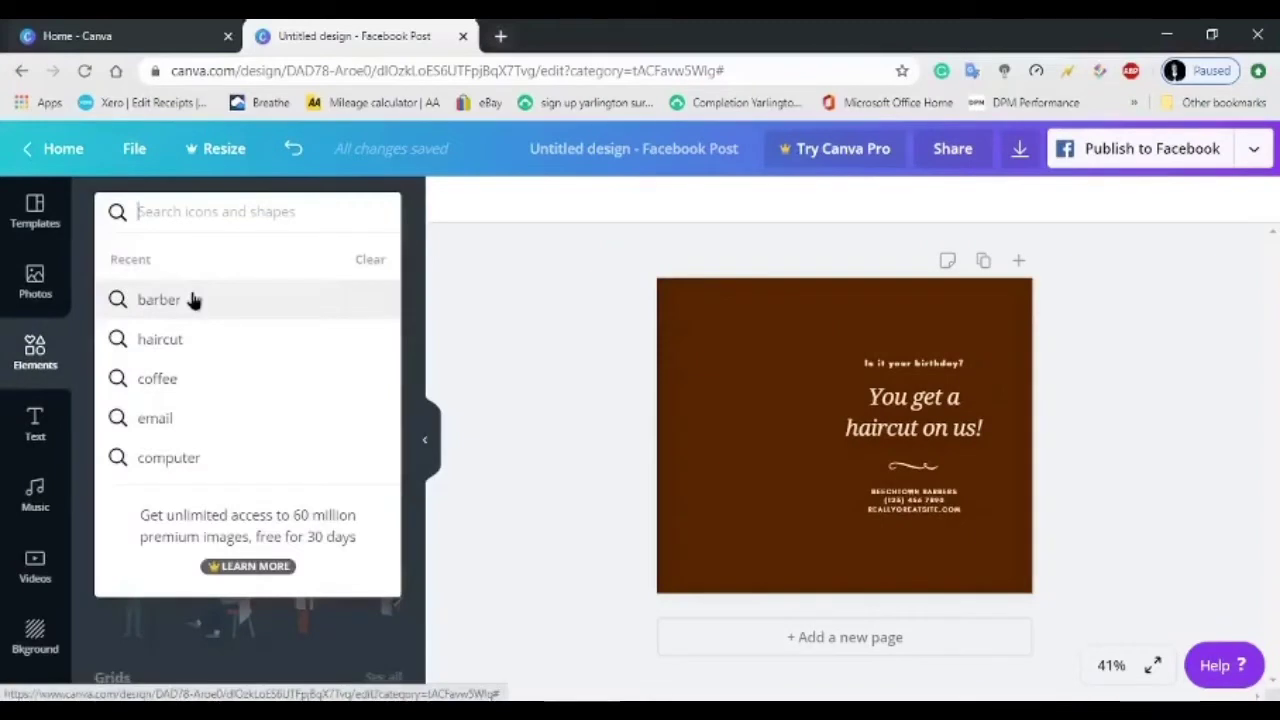
click(193, 300)
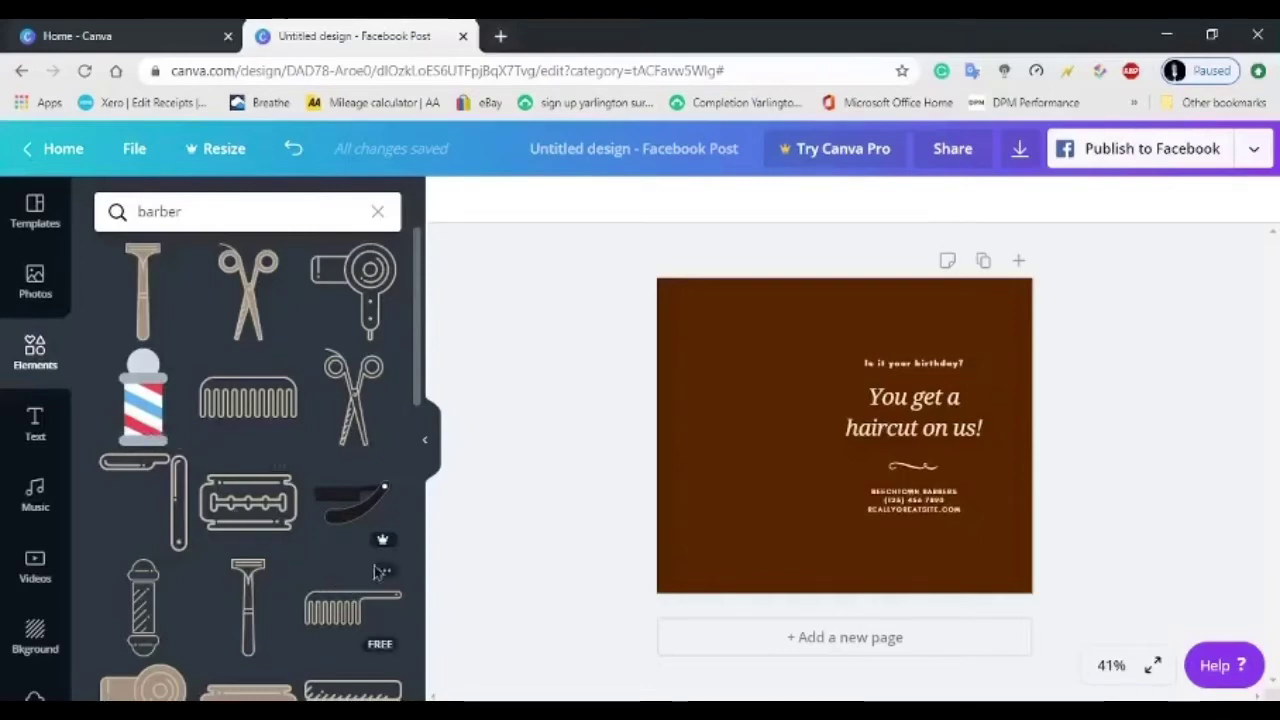
mouse_move(371, 547)
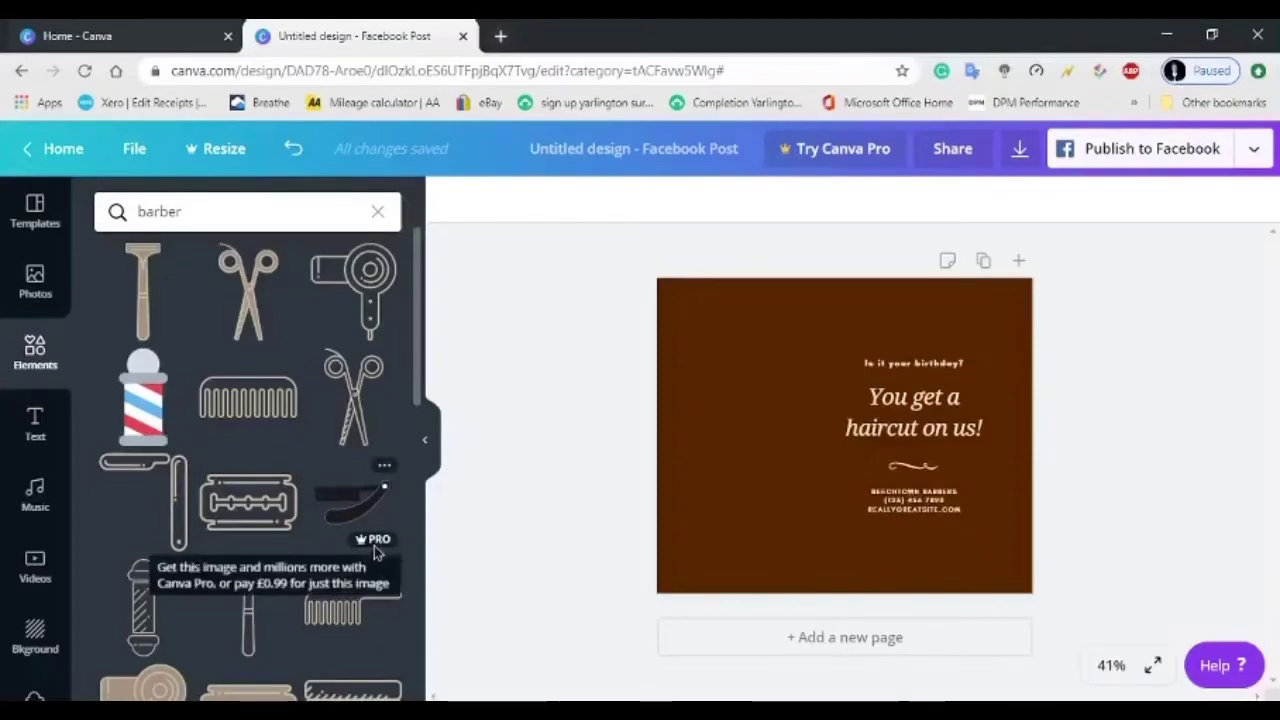
scroll(379, 549, down, 3)
scroll(375, 551, down, 5)
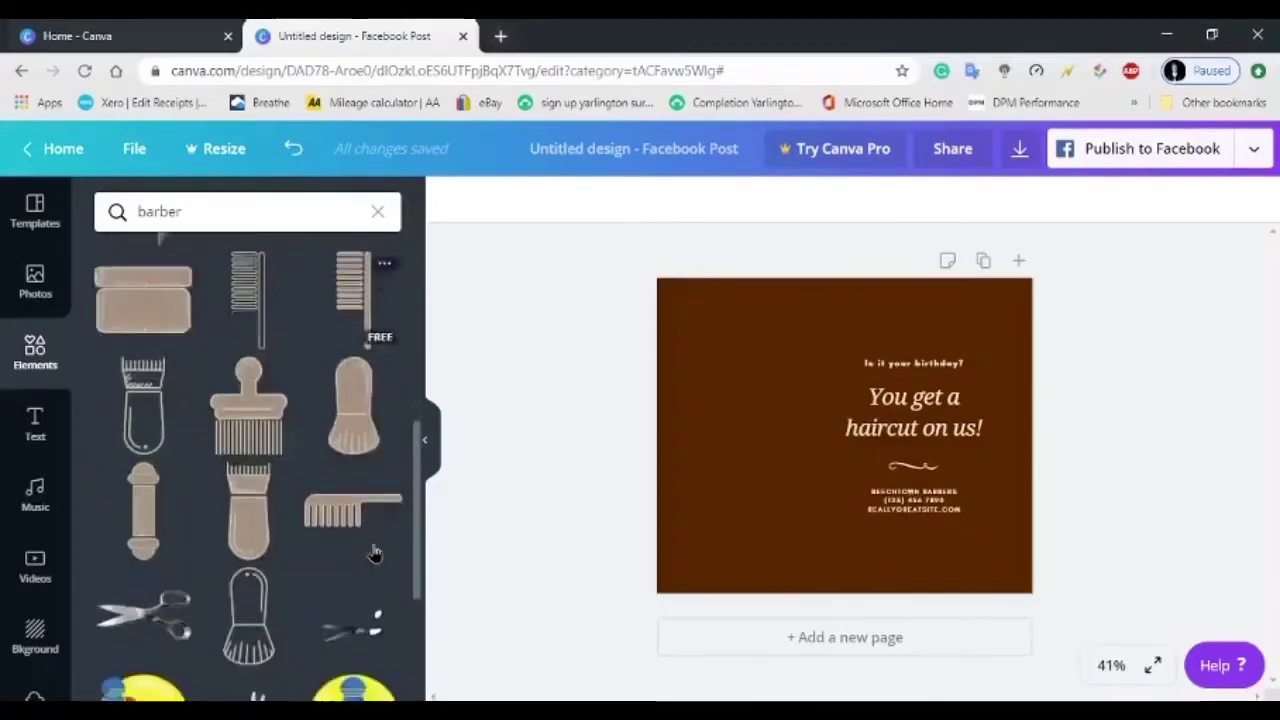
scroll(375, 553, up, 3)
scroll(375, 553, up, 3)
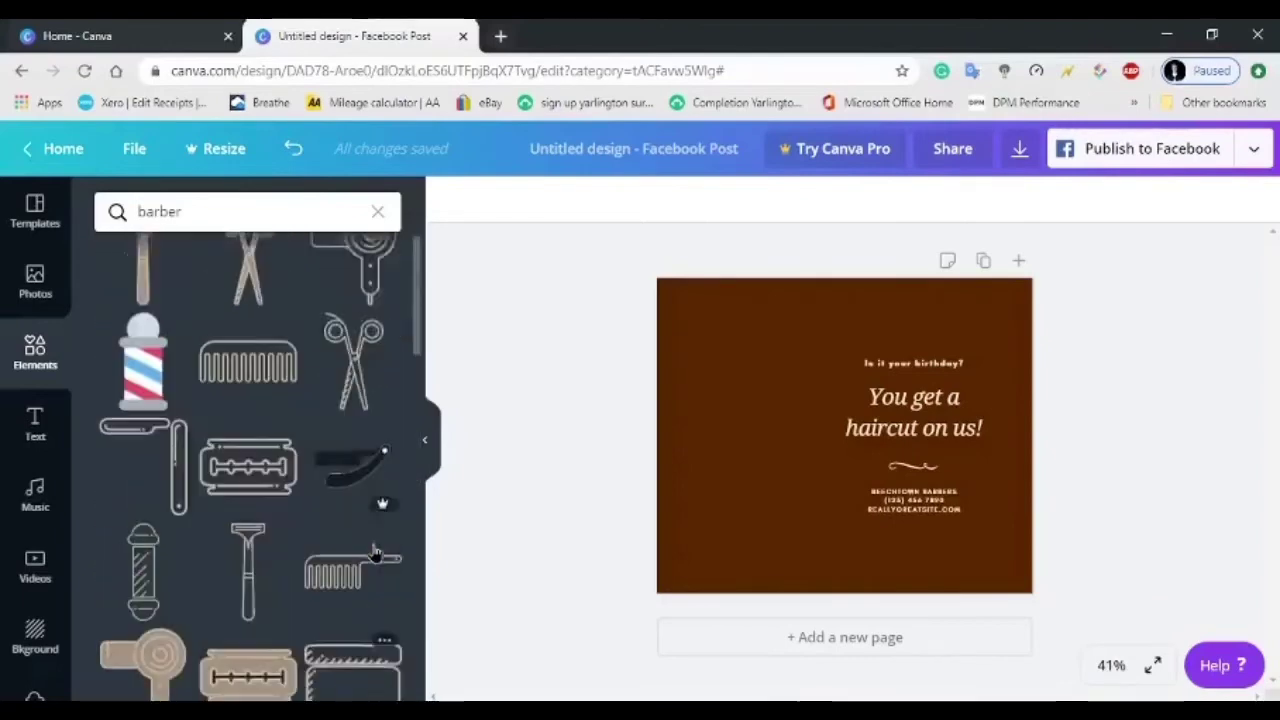
click(138, 400)
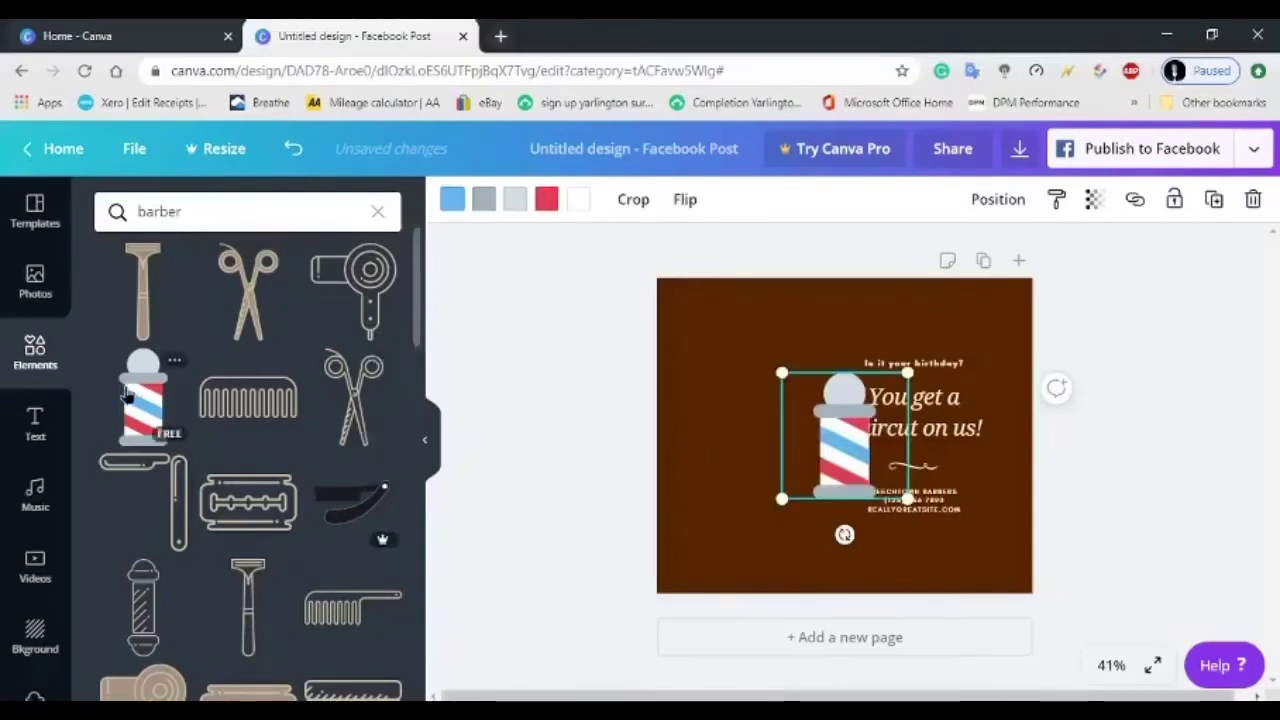
Enlarge the barber pole and move it onto the post's left half.
drag(143, 403, 674, 391)
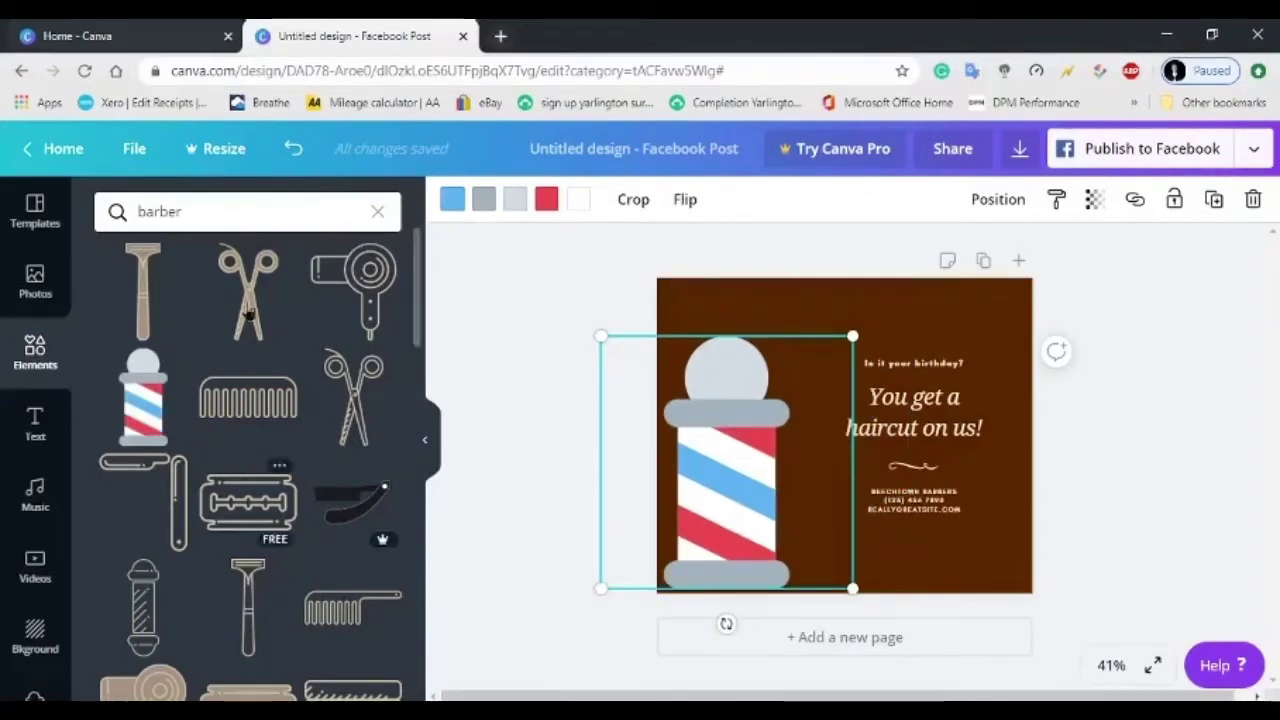
click(202, 218)
drag(202, 218, 116, 205)
Browse 'hairdresser' element results, then close the elements panel without adding anything.
key(BackSpace)
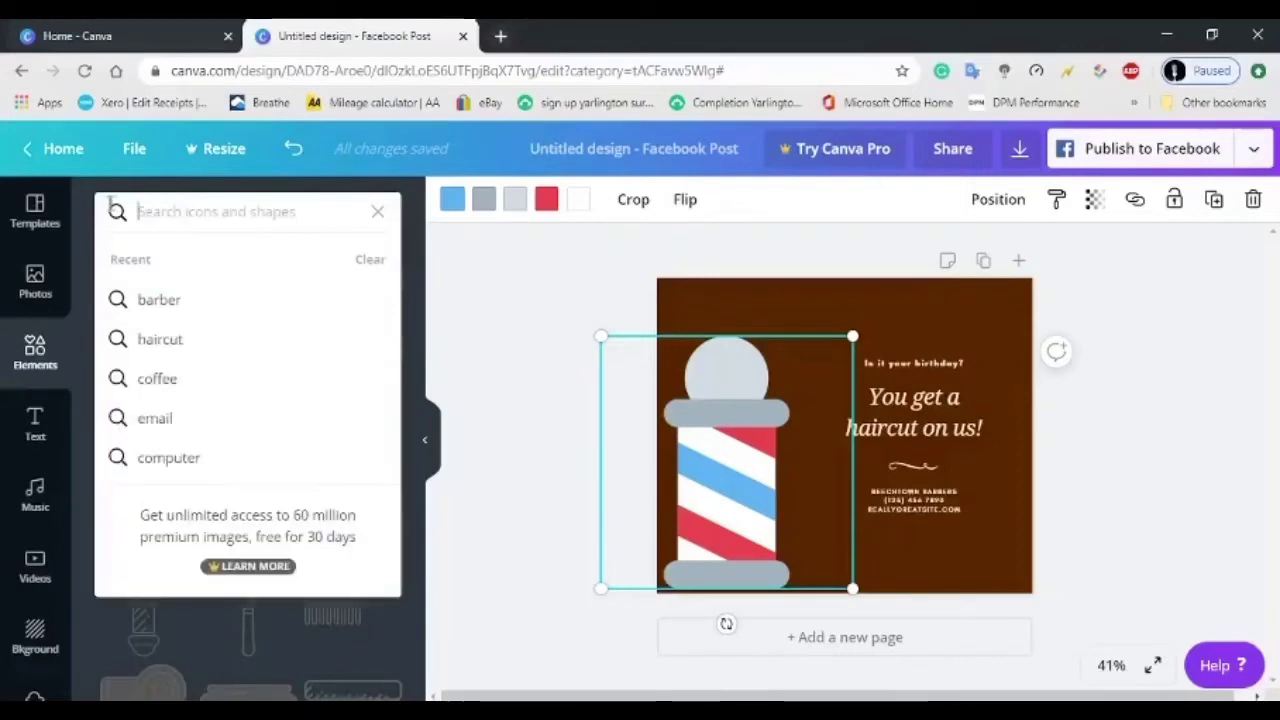
text(ha)
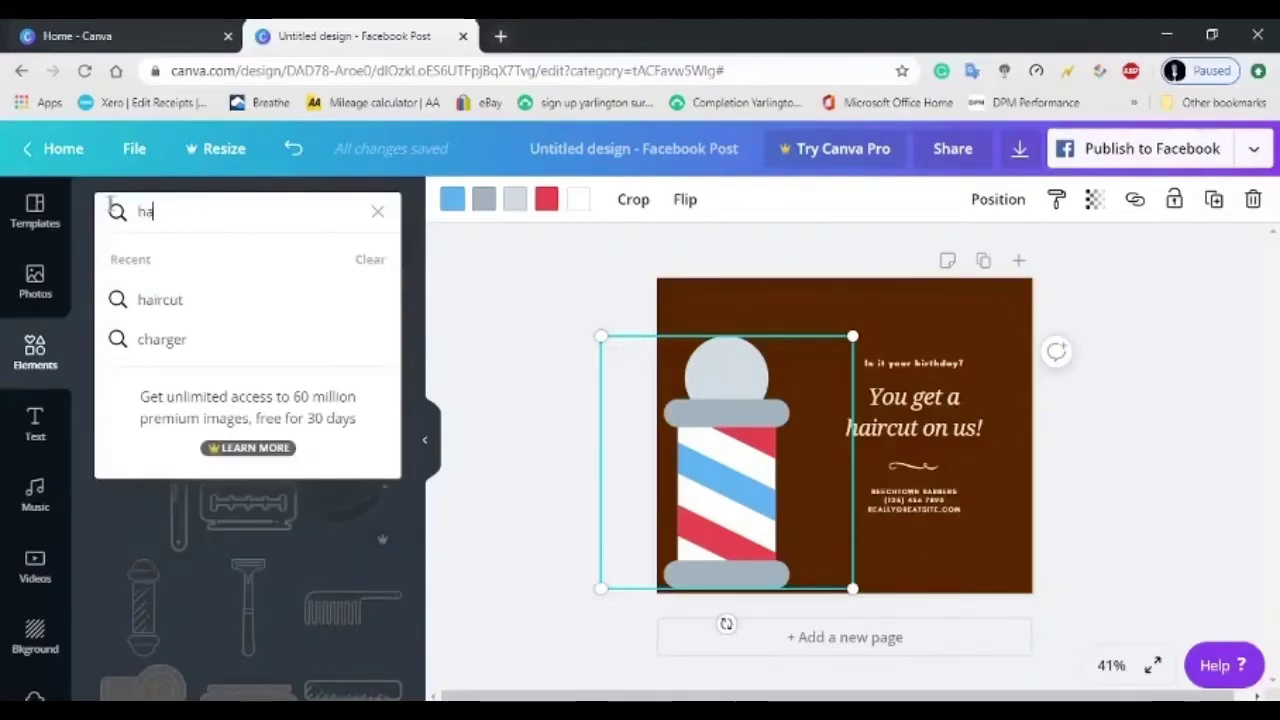
text(irdresser)
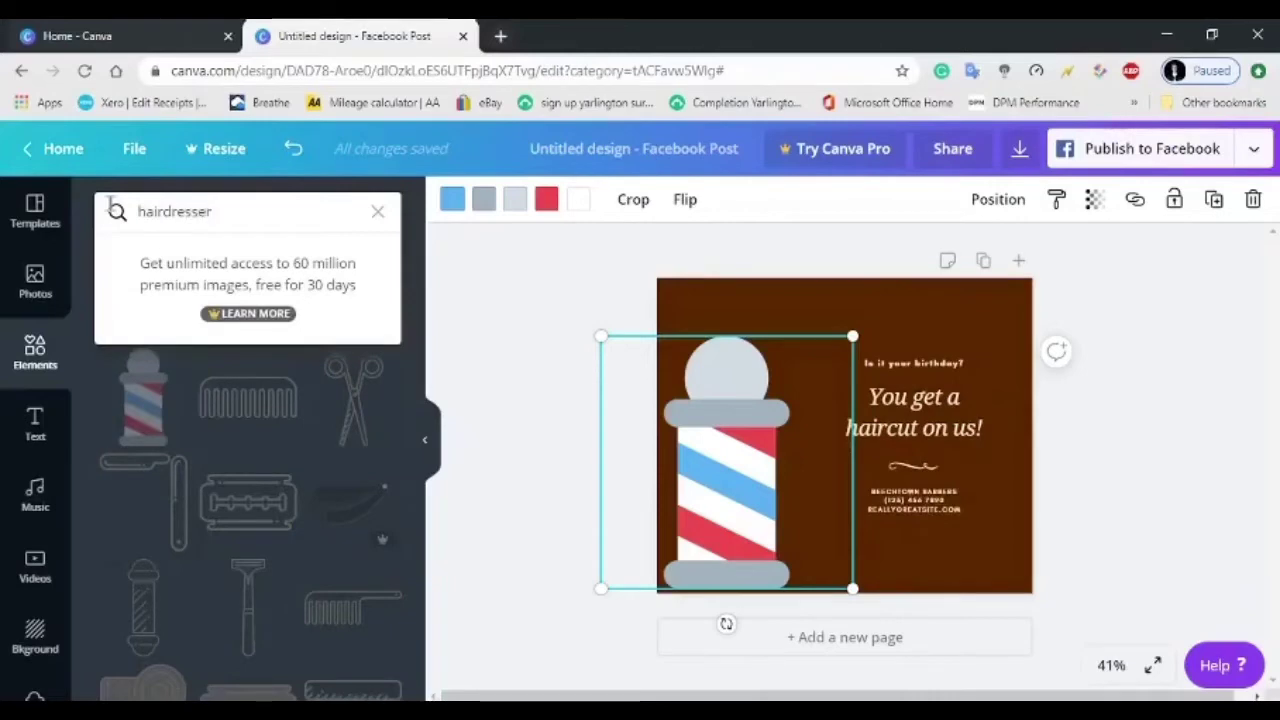
key(Return)
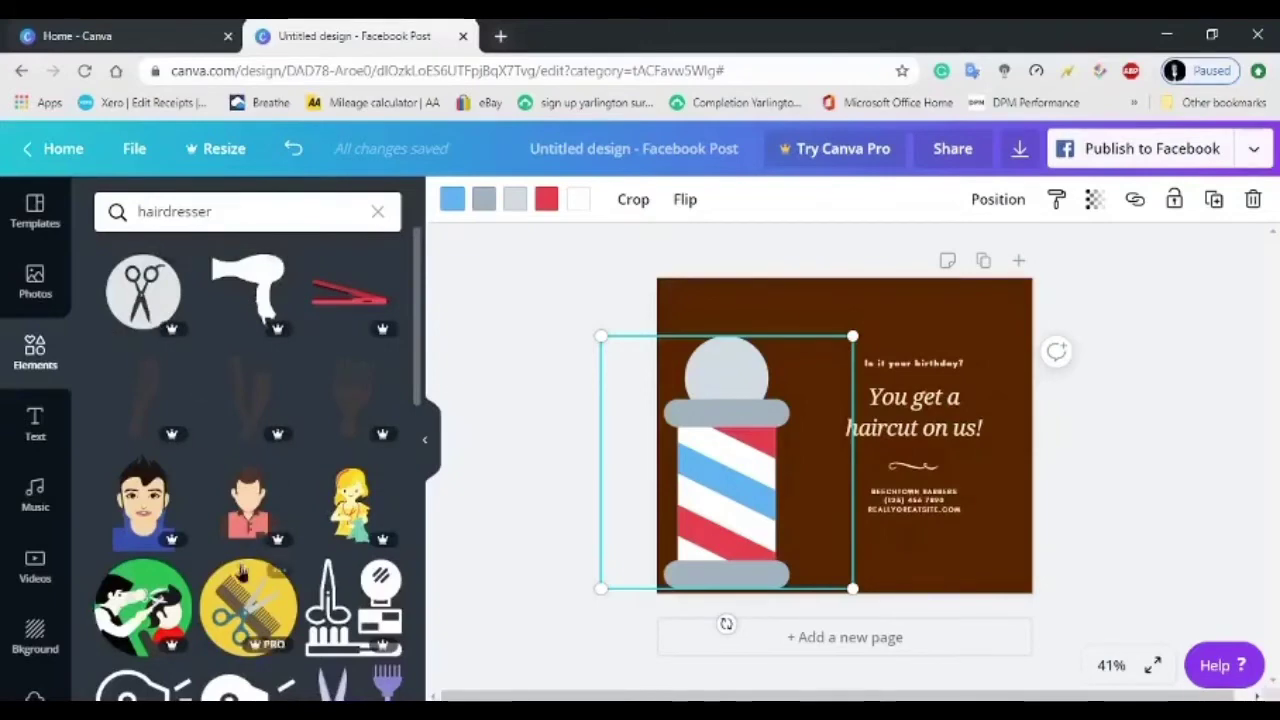
scroll(265, 640, down, 3)
scroll(265, 638, down, 3)
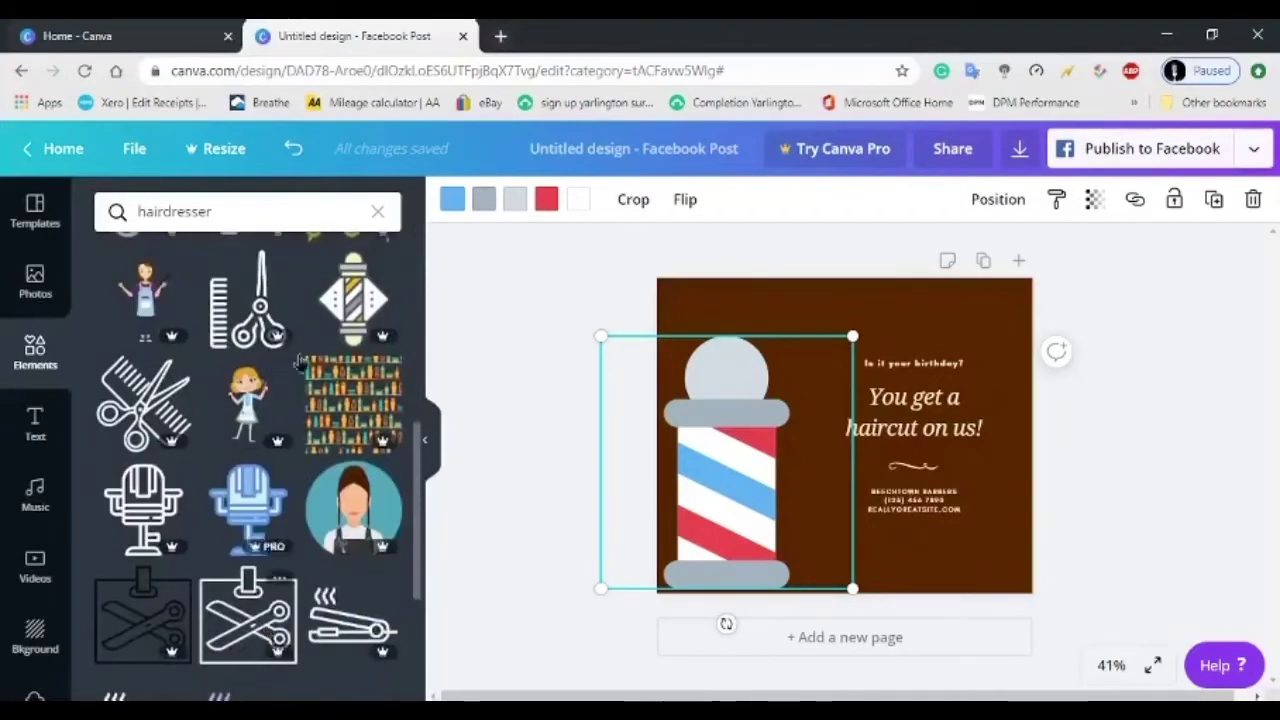
click(424, 440)
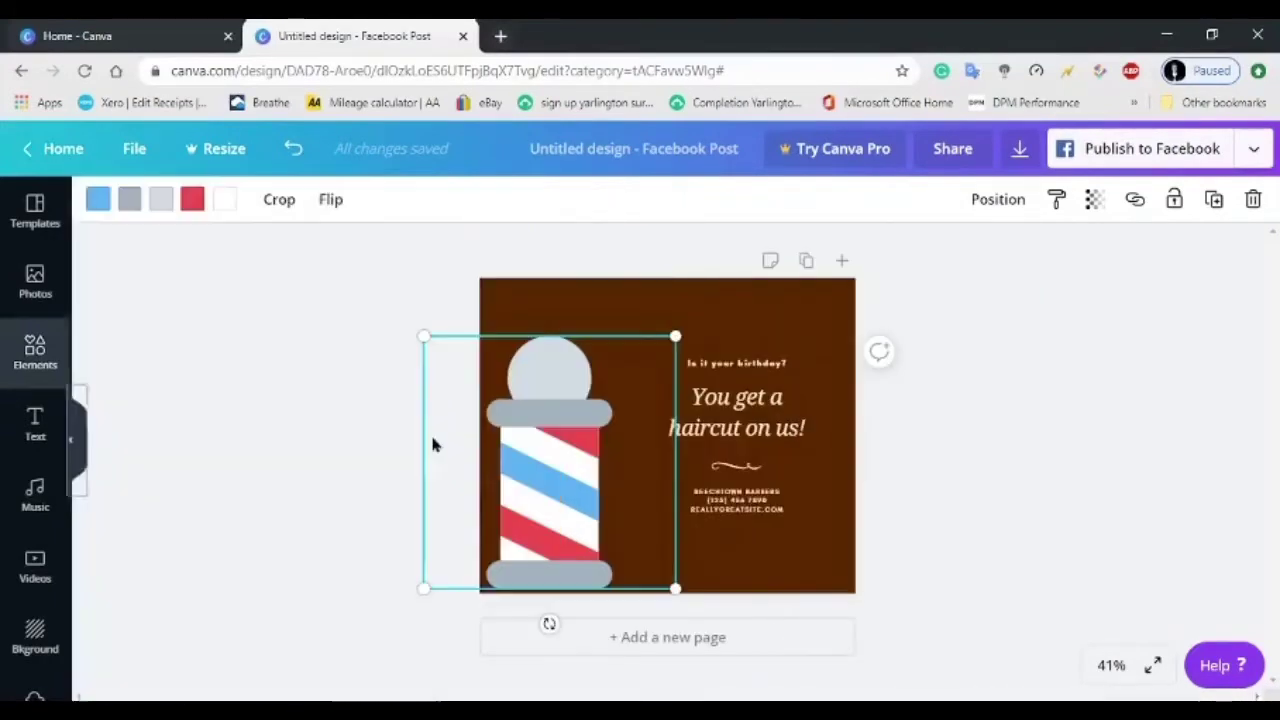
click(818, 622)
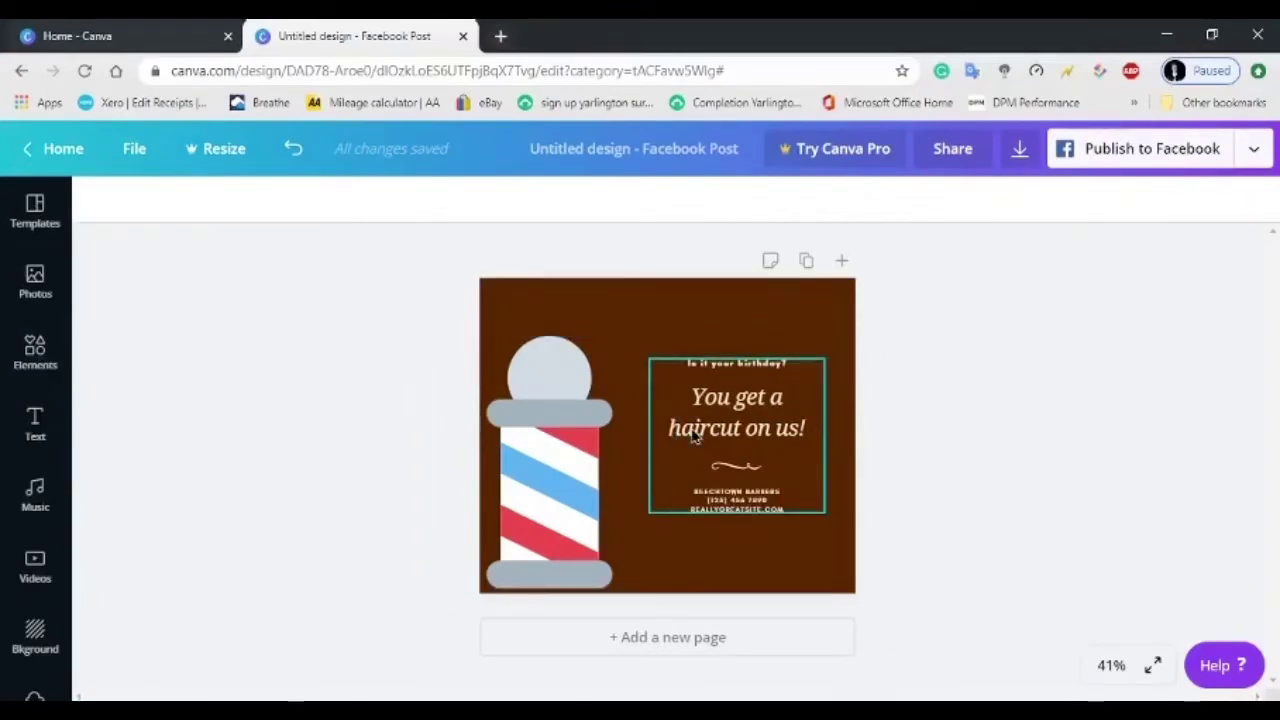
click(557, 497)
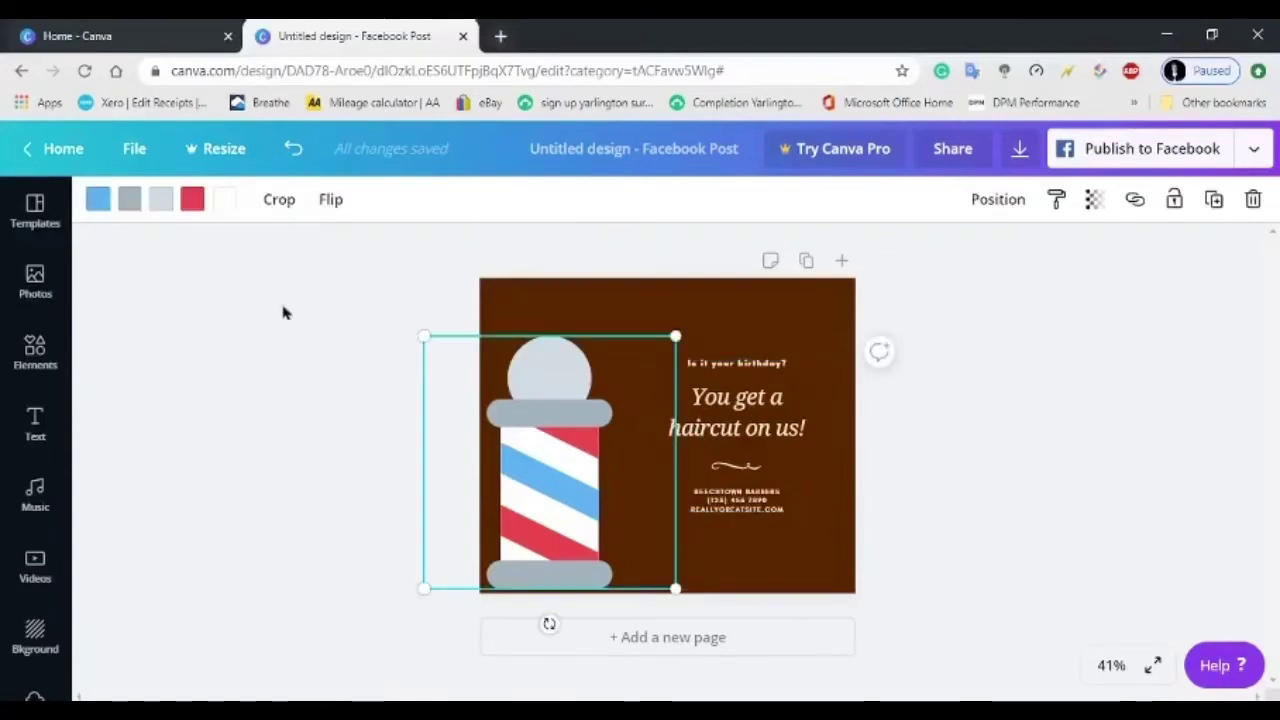
click(192, 202)
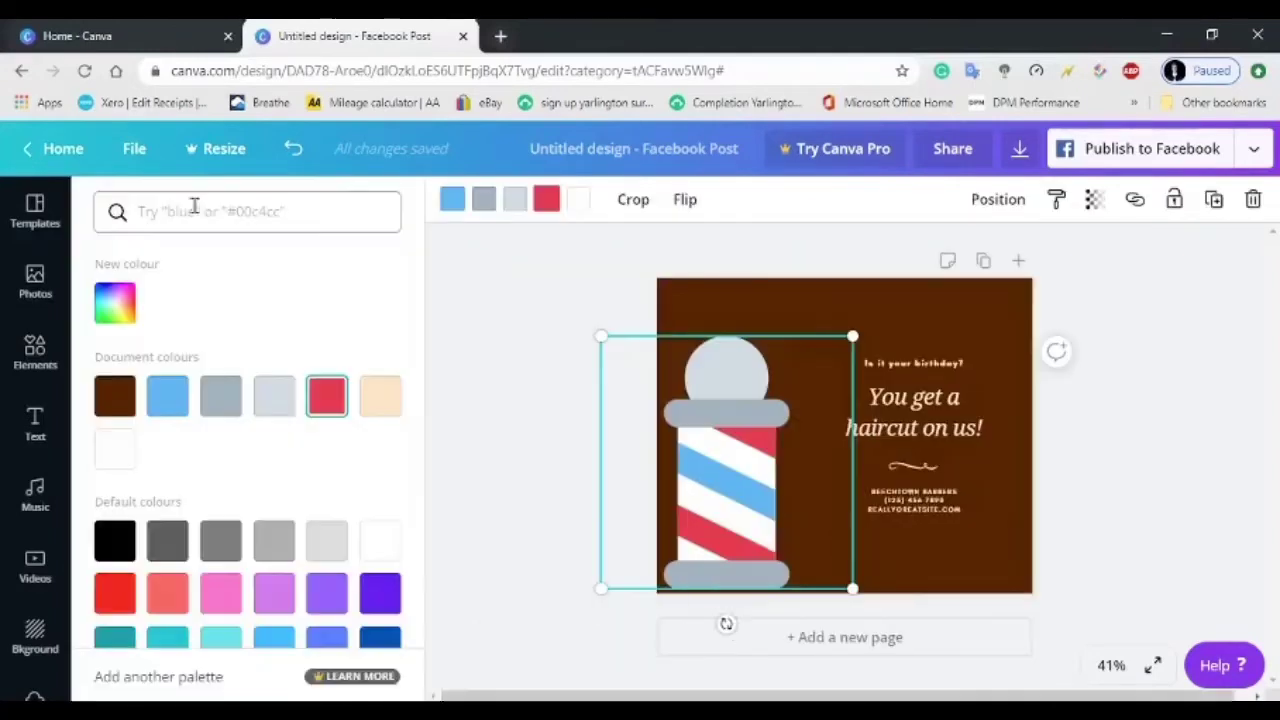
click(382, 402)
click(326, 408)
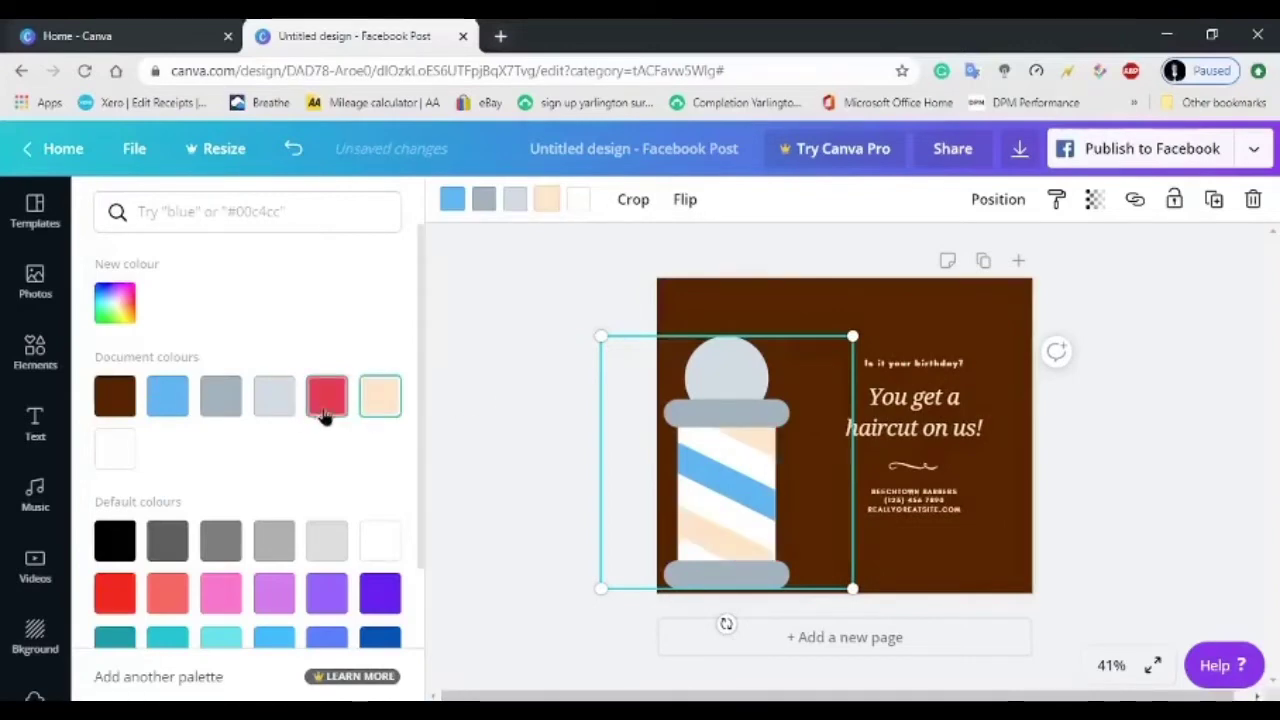
click(637, 349)
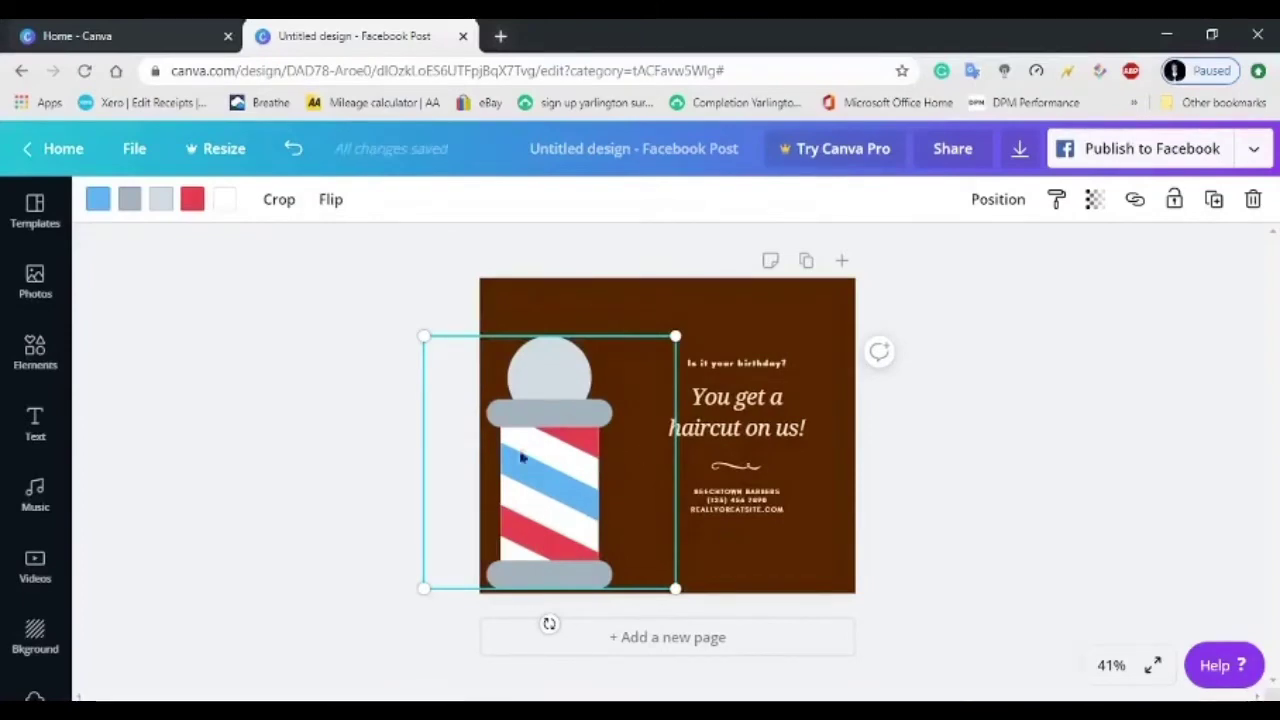
click(639, 297)
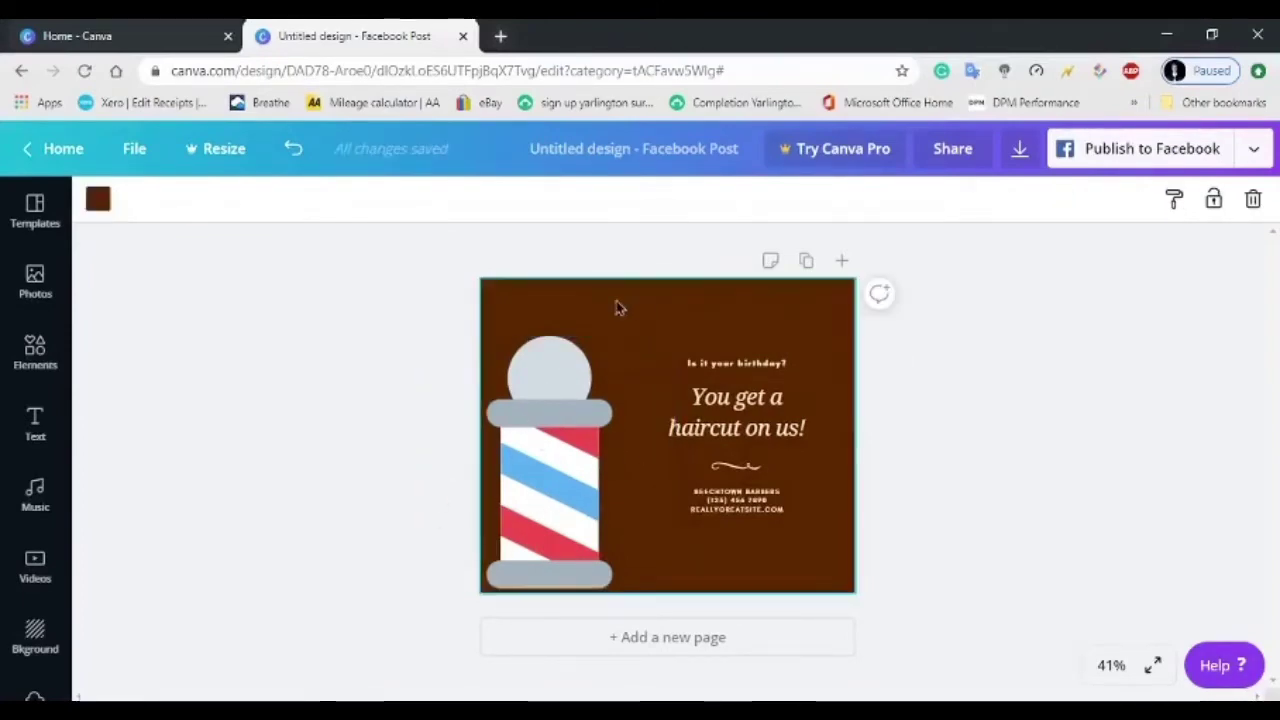
Change the post's background colour from brown to black.
click(97, 199)
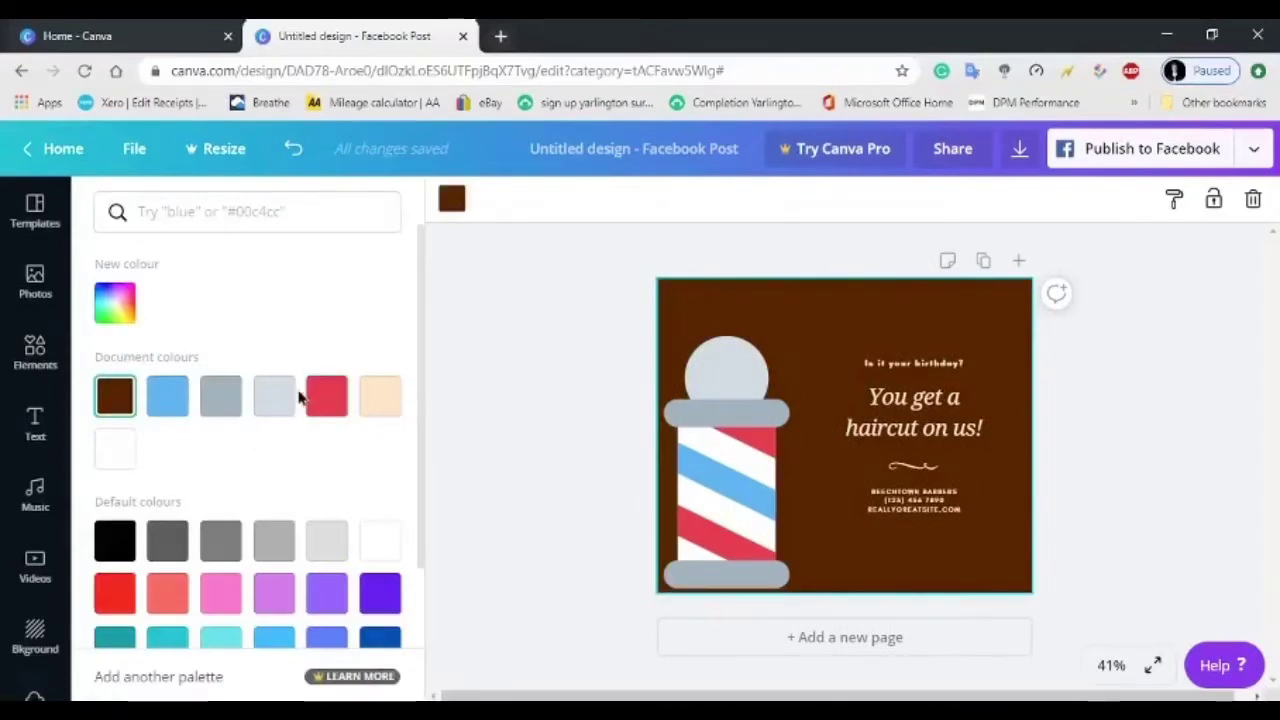
scroll(270, 580, down, 1)
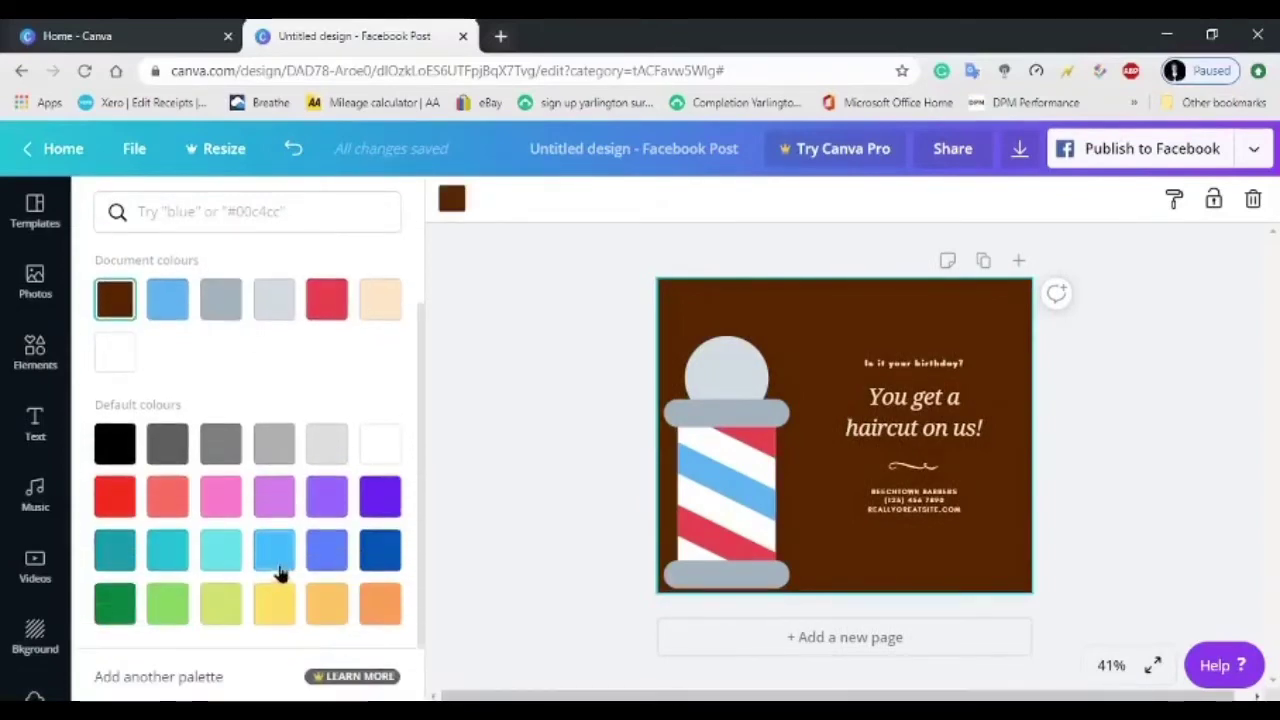
click(114, 443)
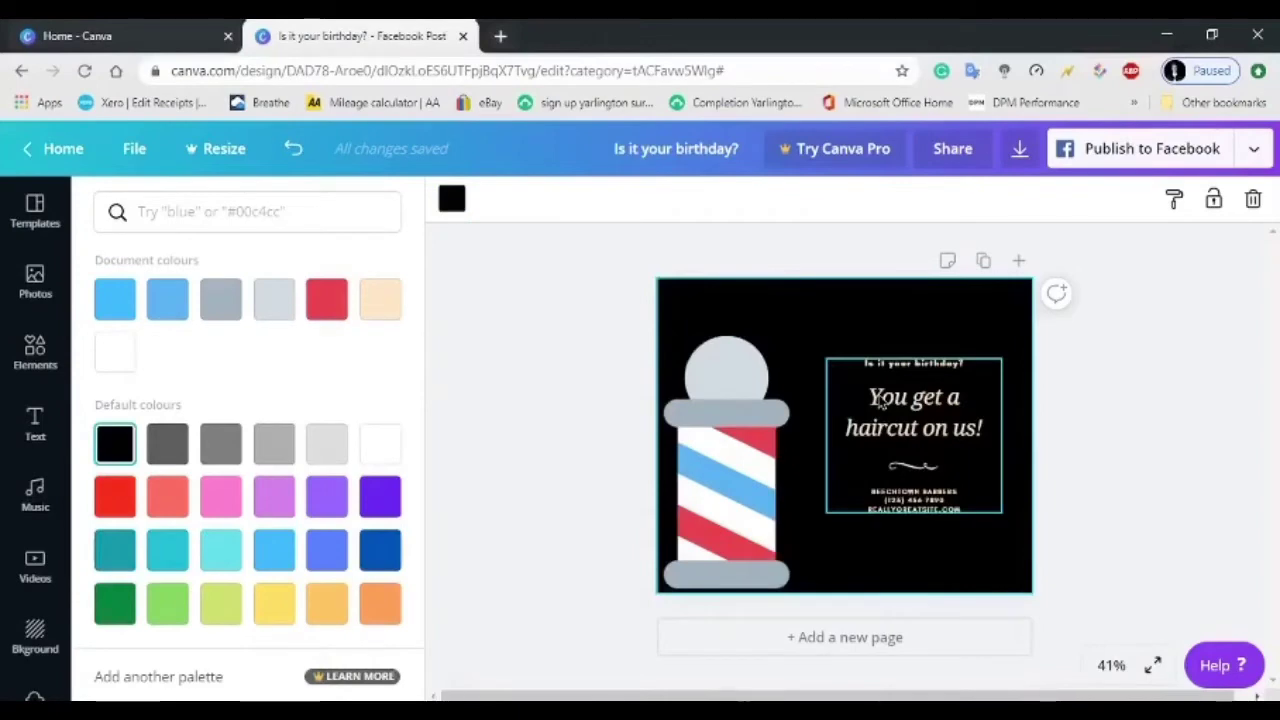
key(Escape)
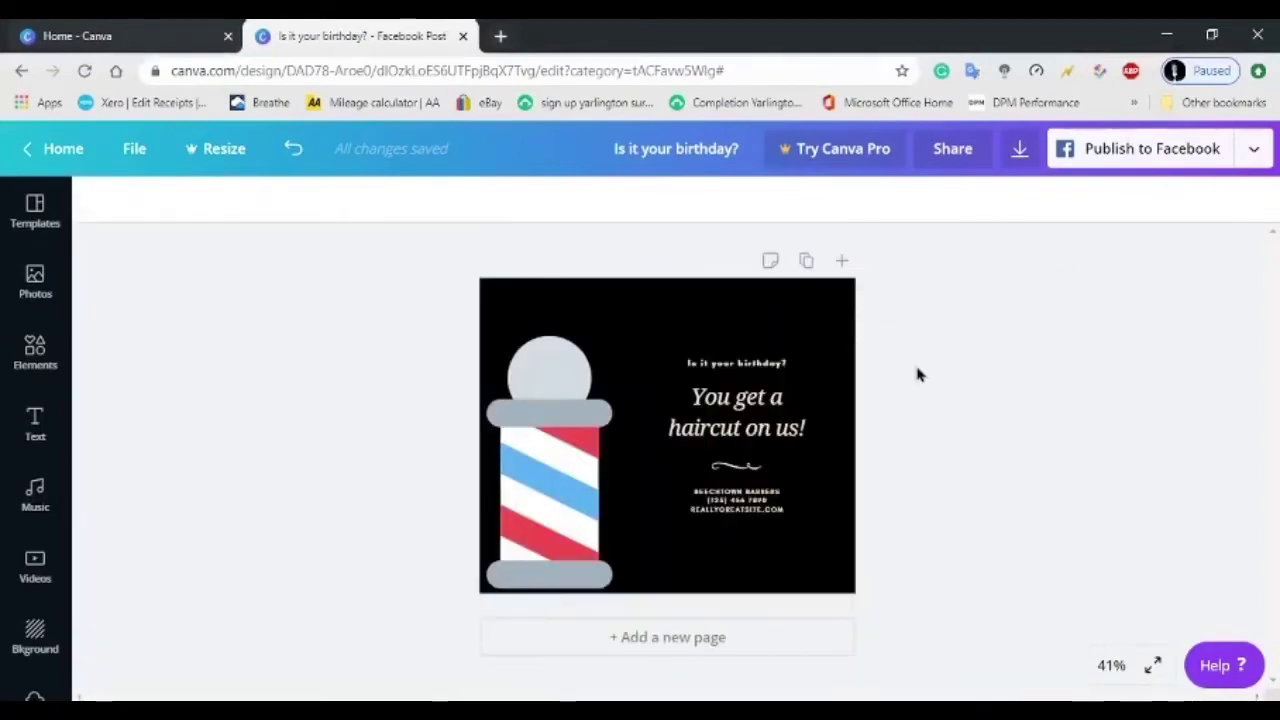
Make the 'Is it your birthday?' line white.
click(758, 372)
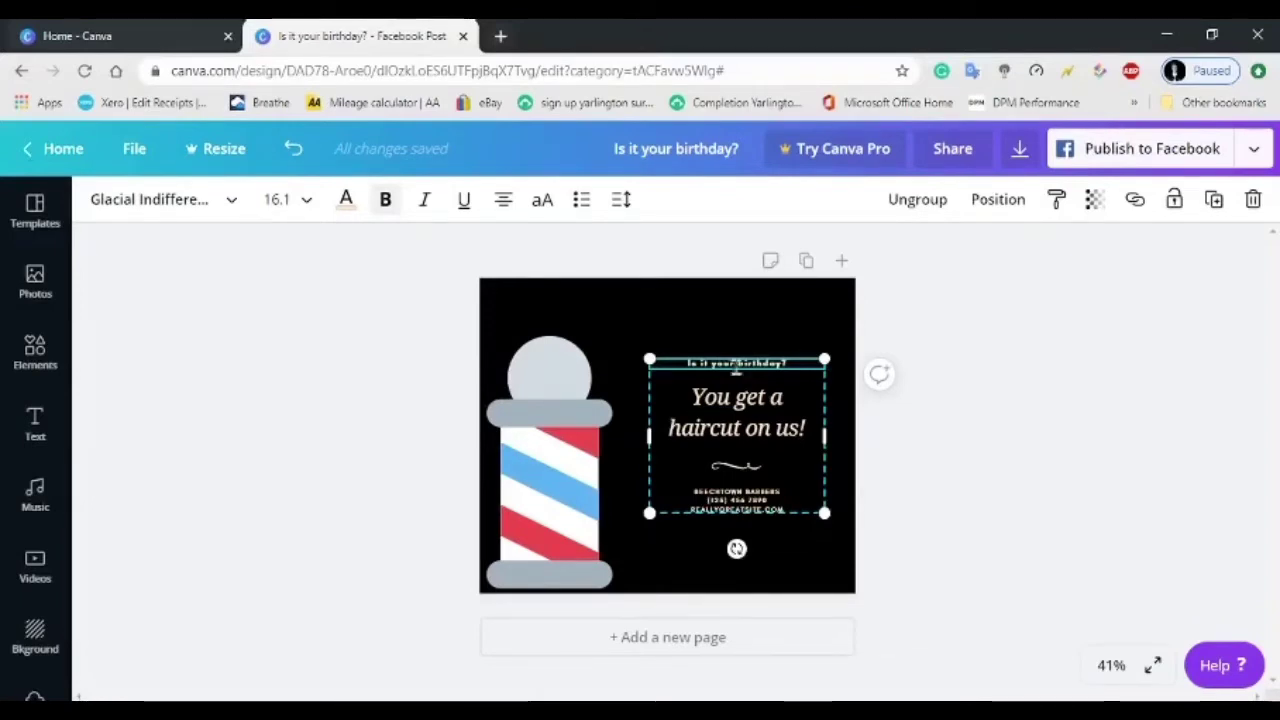
double_click(727, 363)
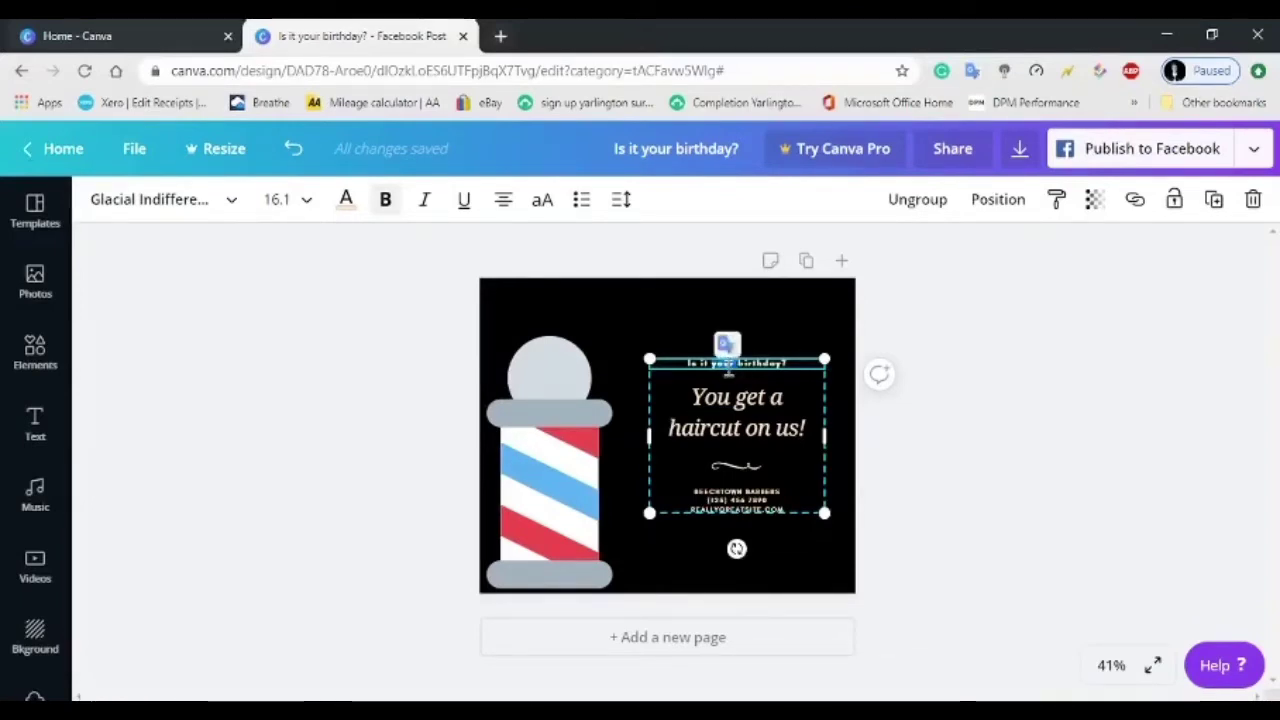
click(346, 199)
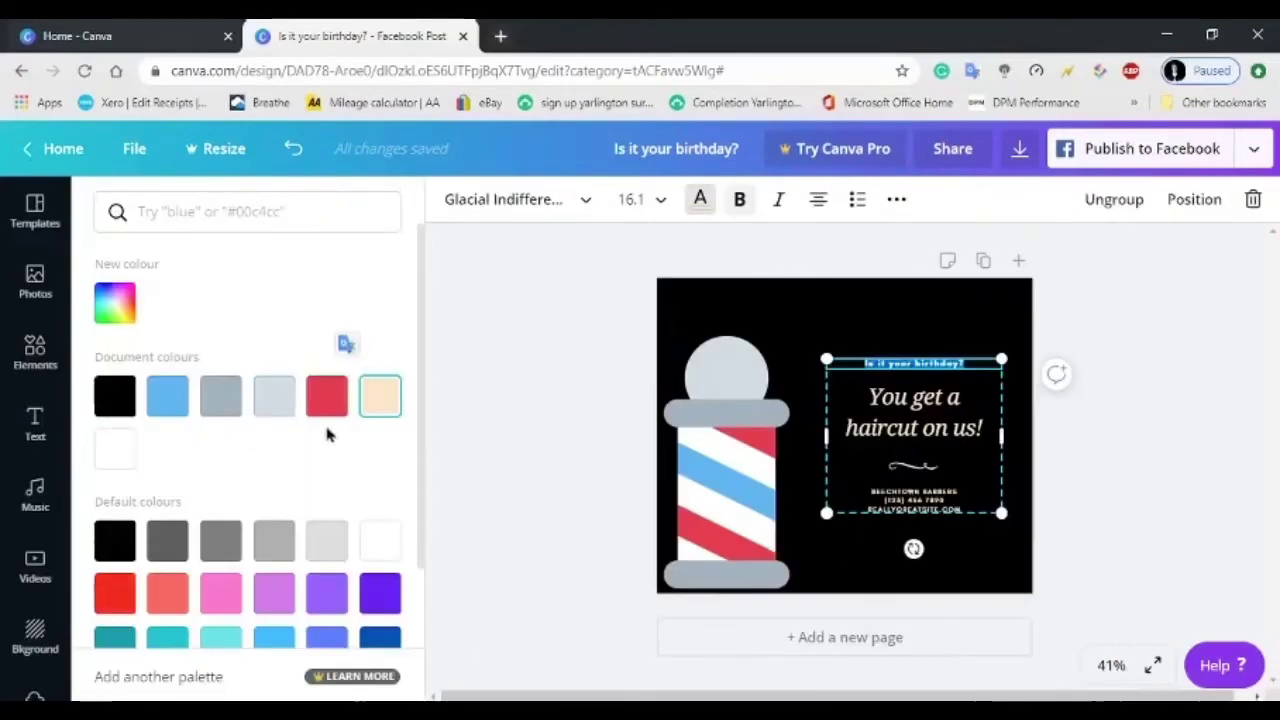
click(134, 455)
Make the 'You get a haircut on us!' heading white instead of peach.
click(910, 405)
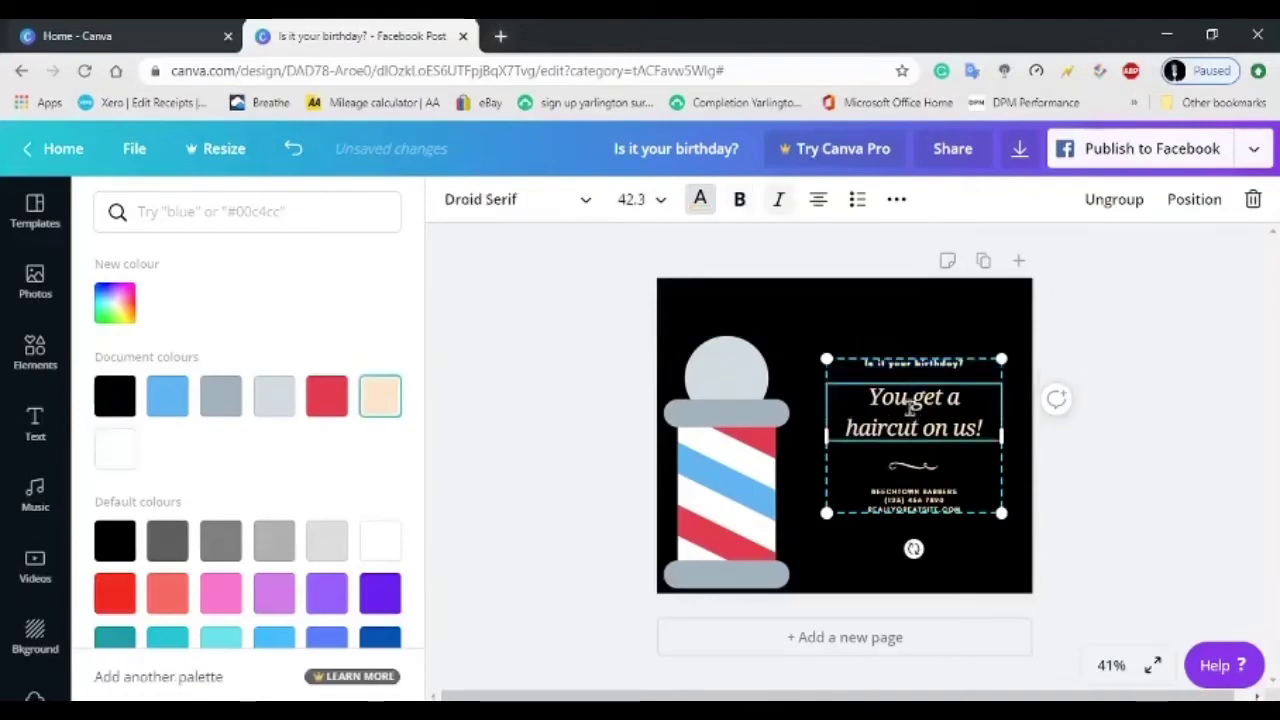
click(910, 405)
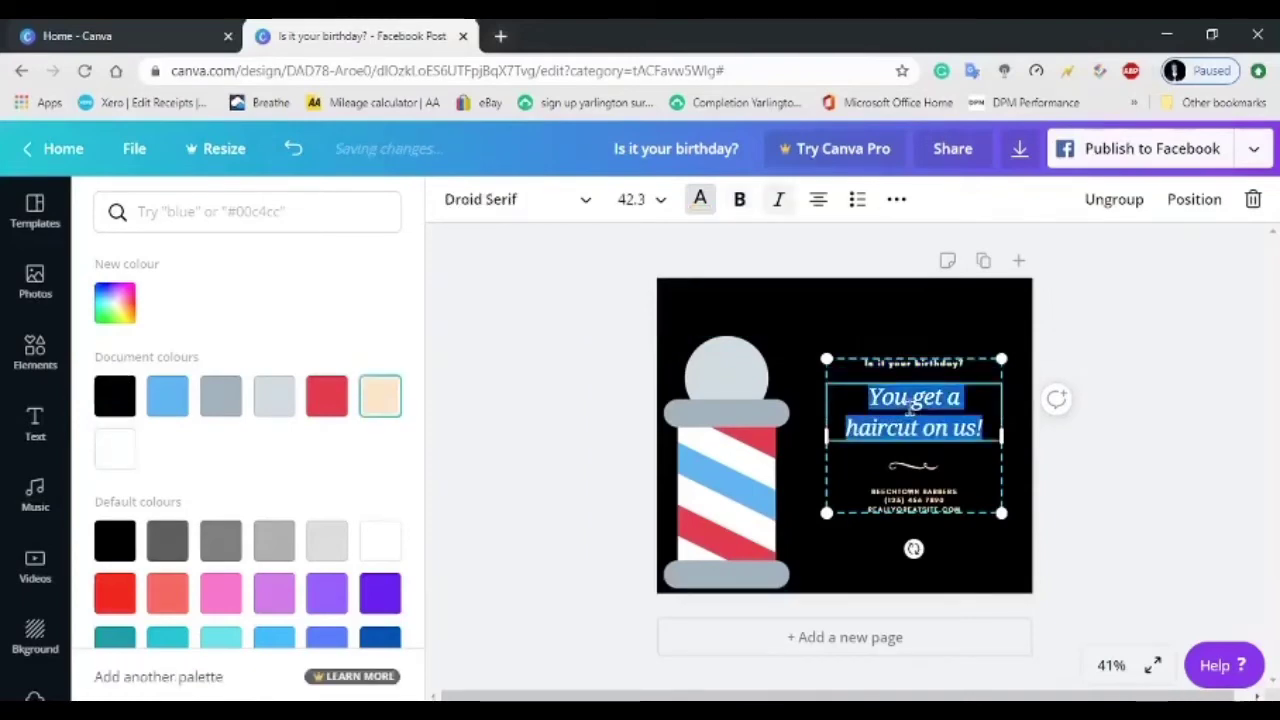
click(118, 453)
key(Escape)
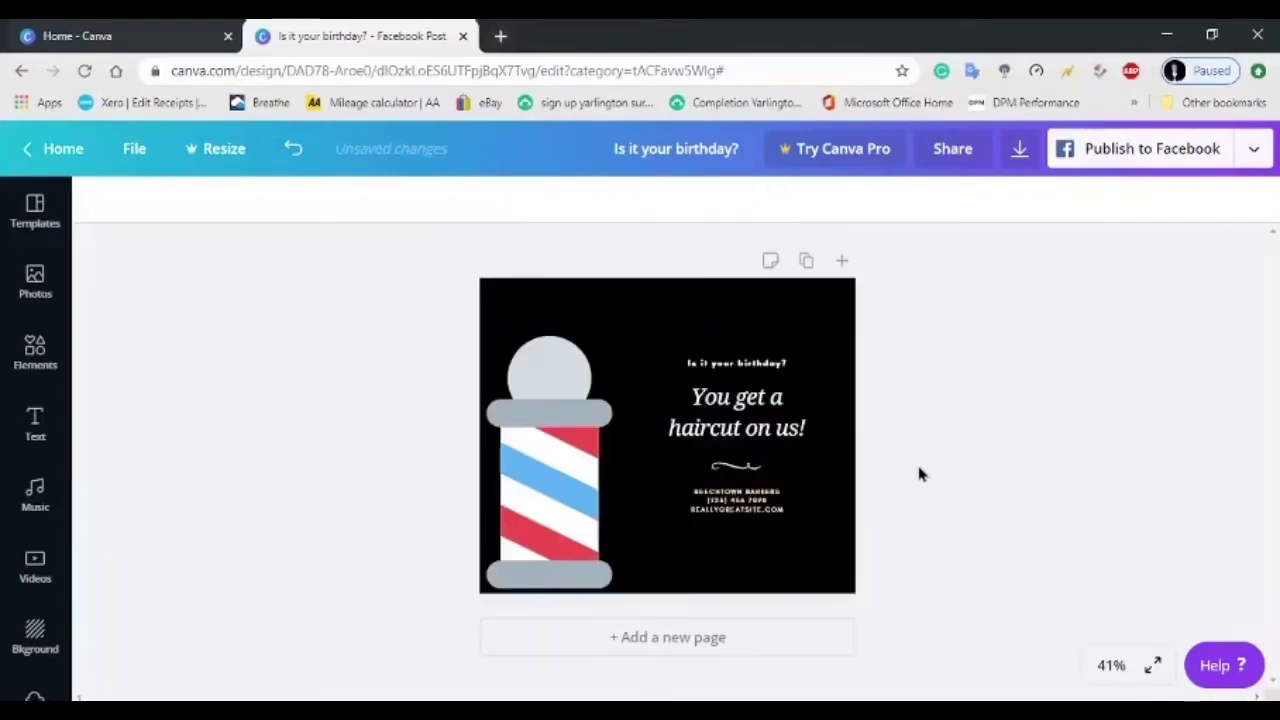
click(762, 468)
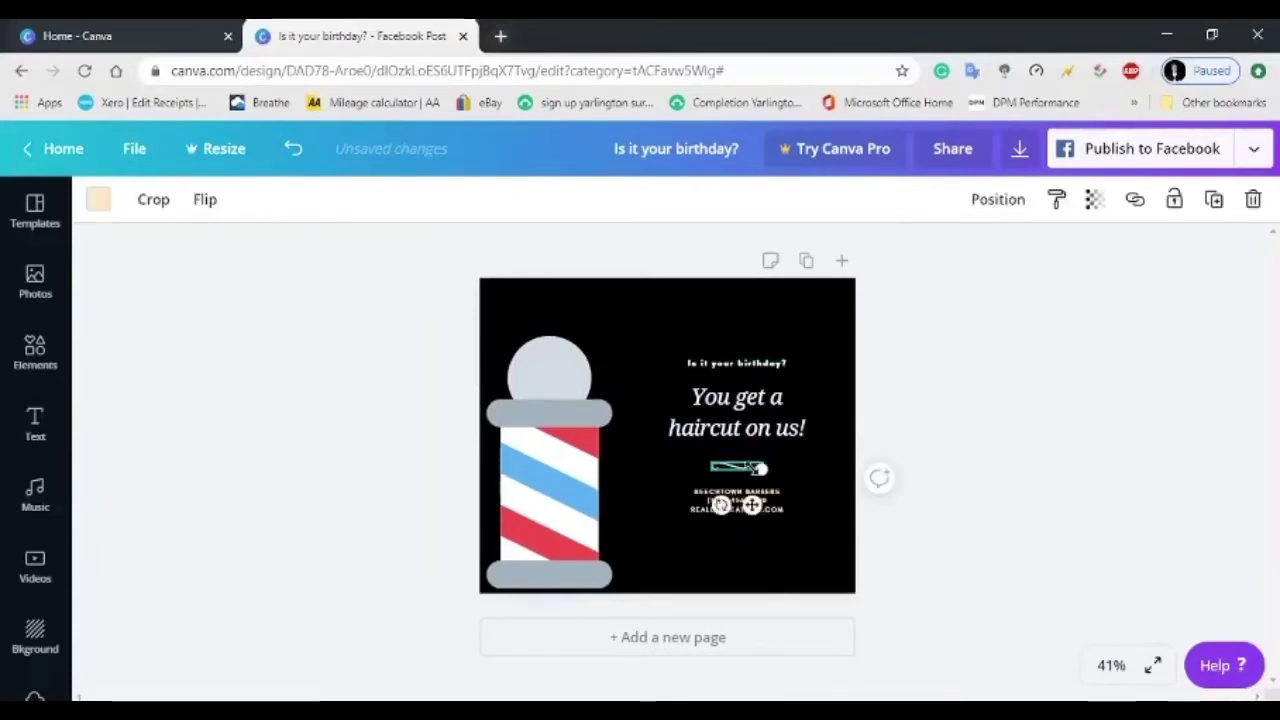
Delete the squiggle under the heading and add an e-mail address line above the website.
key(Delete)
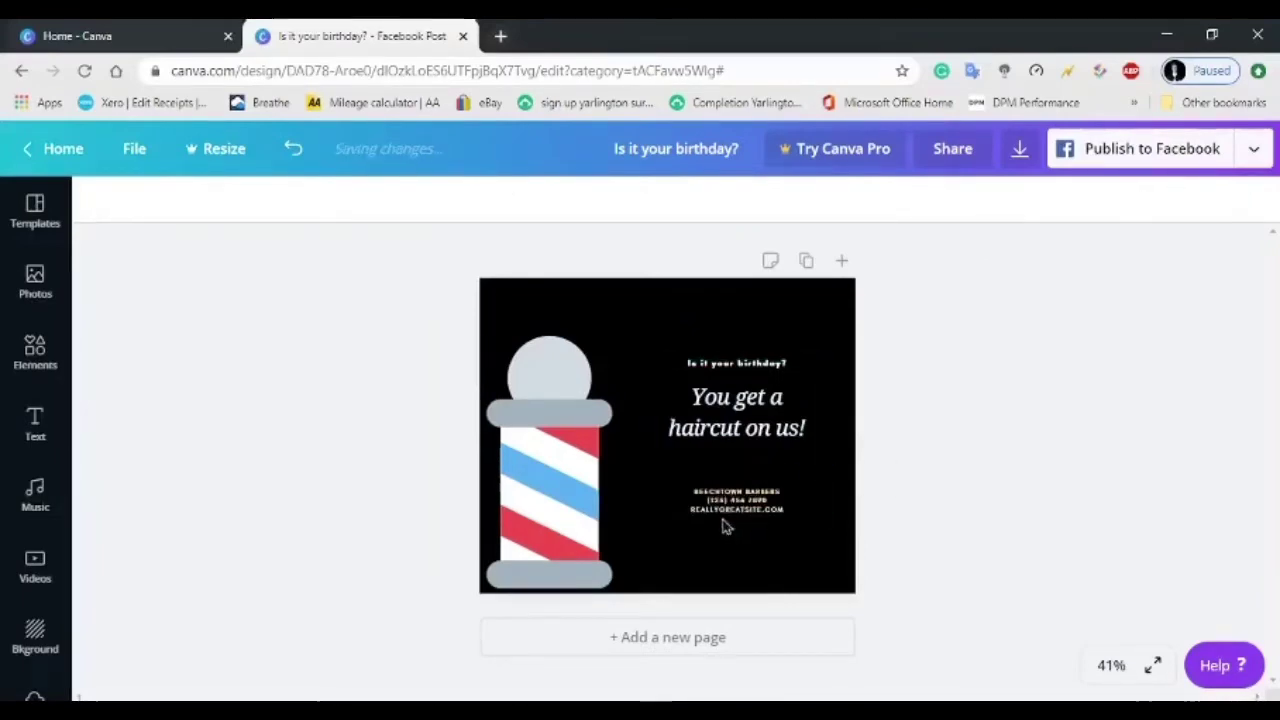
click(740, 510)
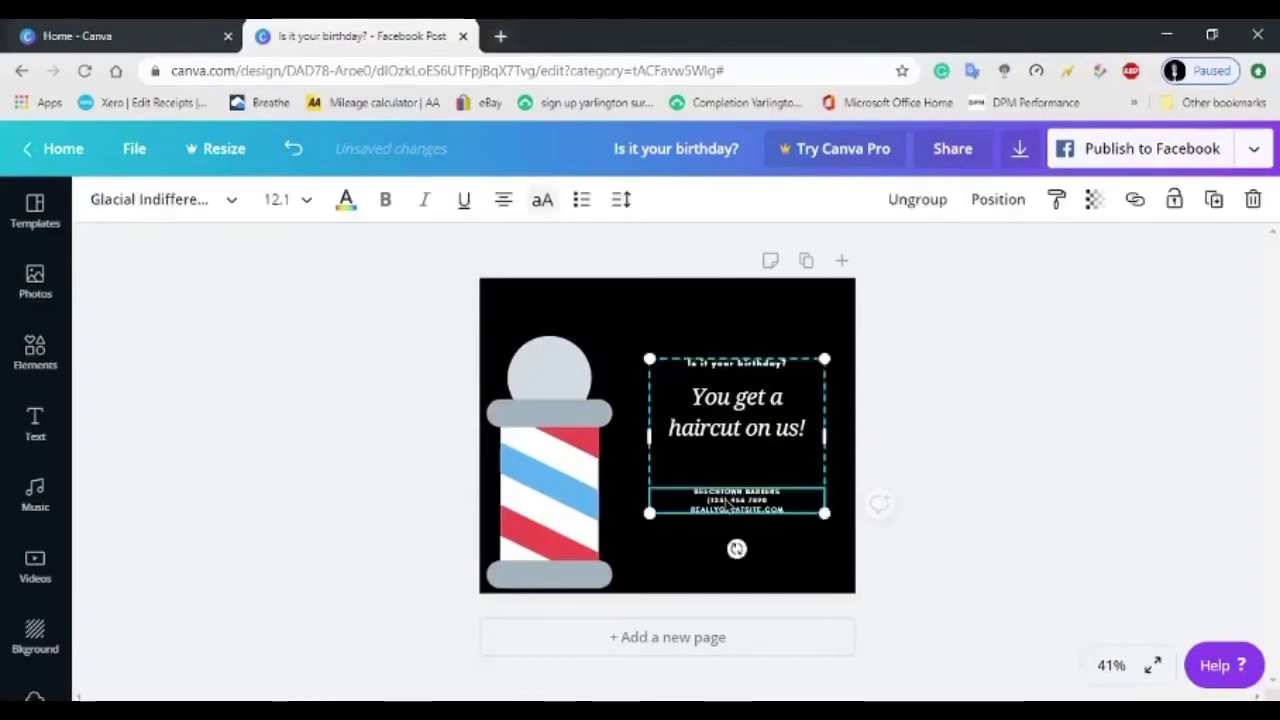
drag(780, 505, 692, 510)
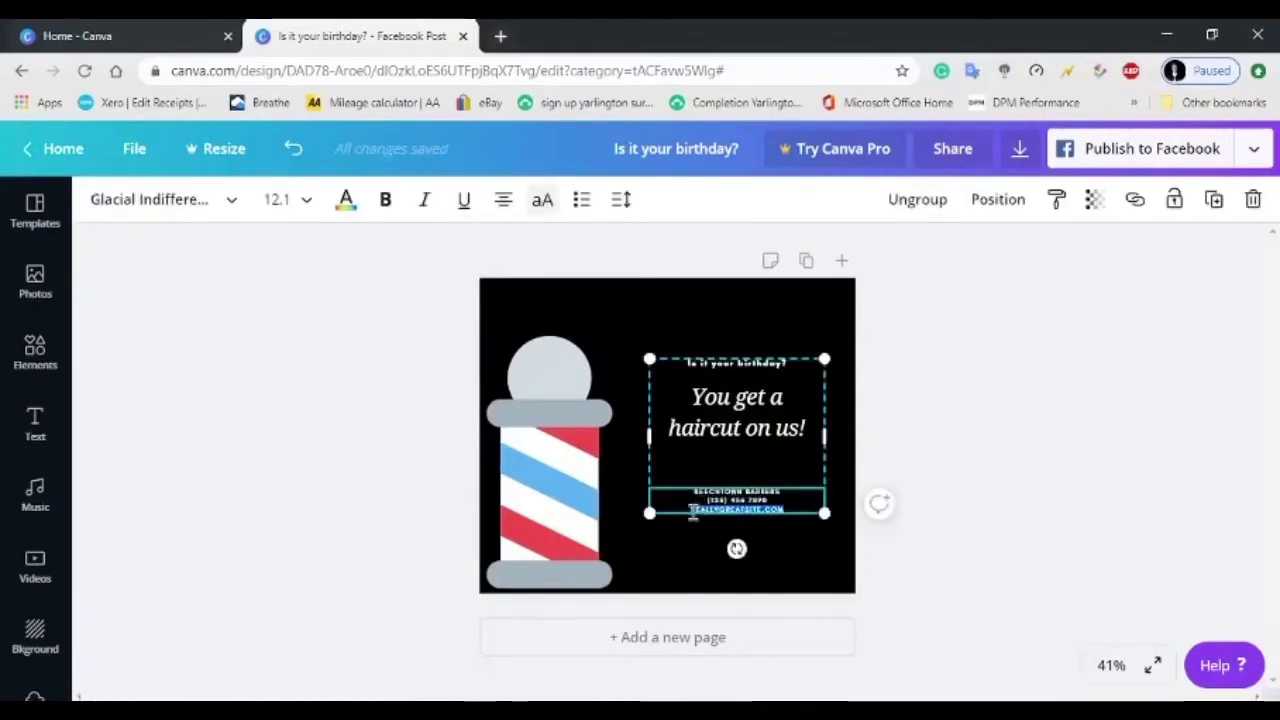
click(791, 505)
key(Return)
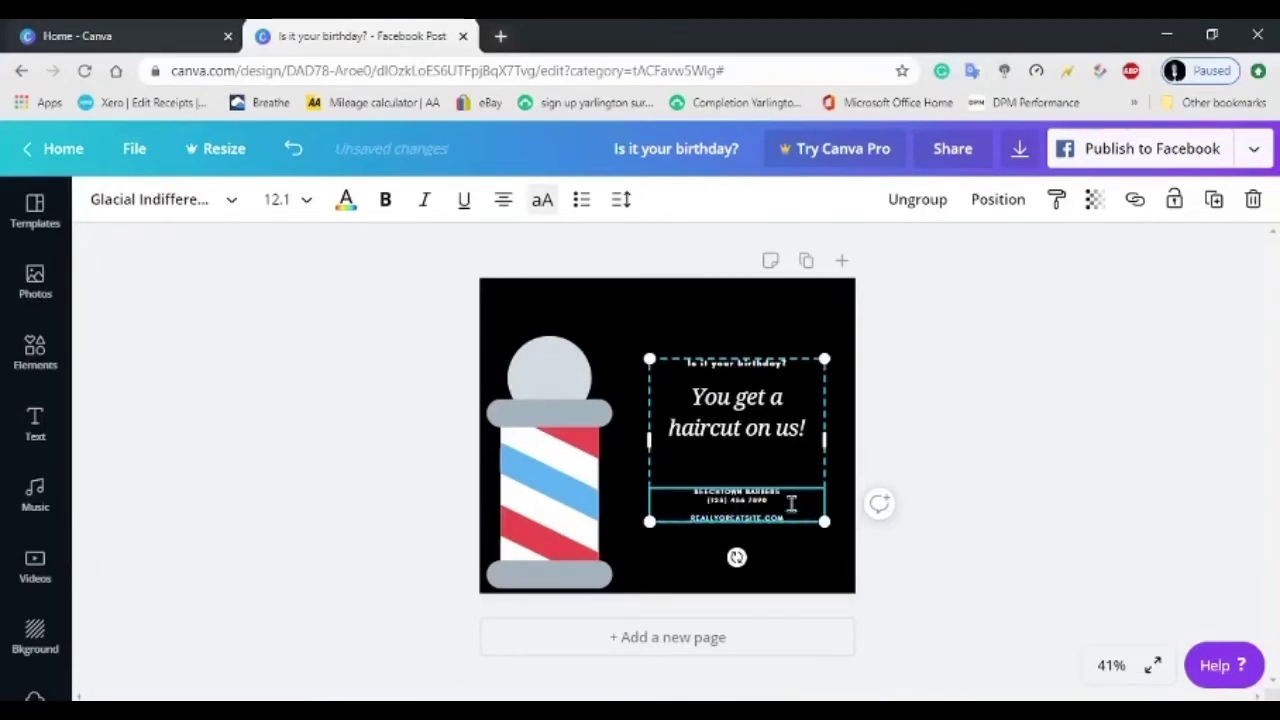
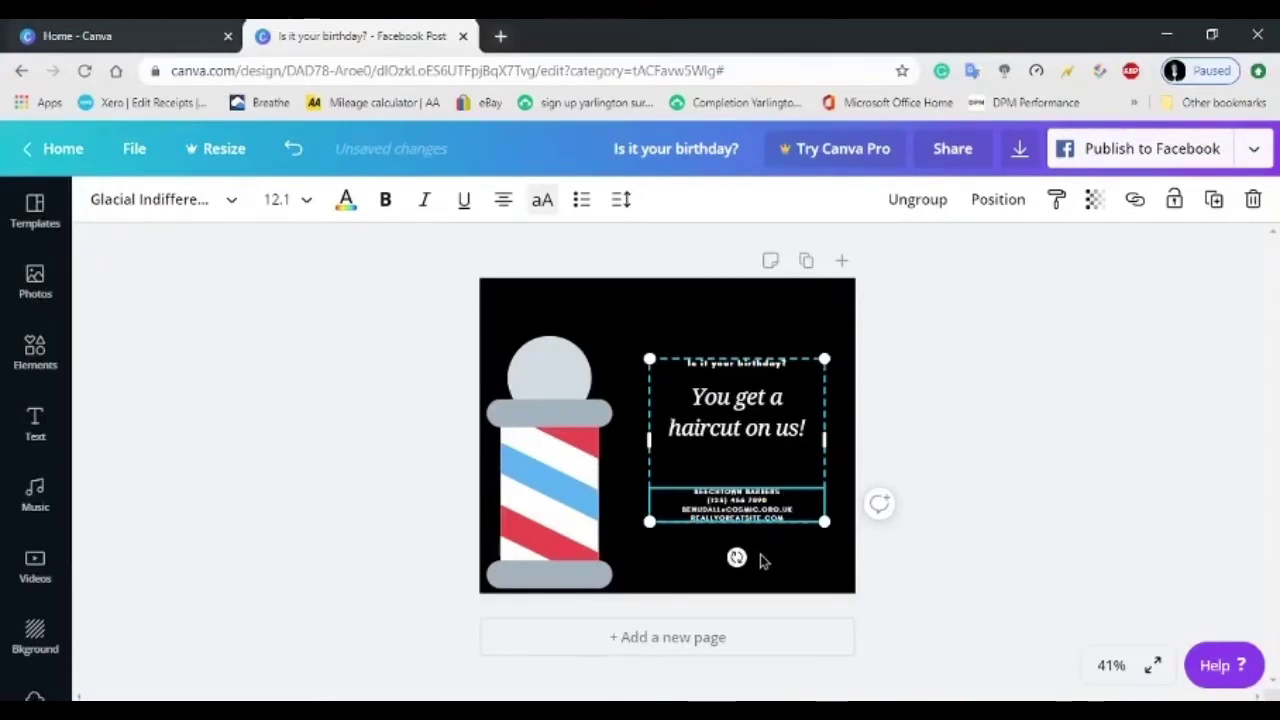
drag(770, 500, 720, 482)
click(778, 434)
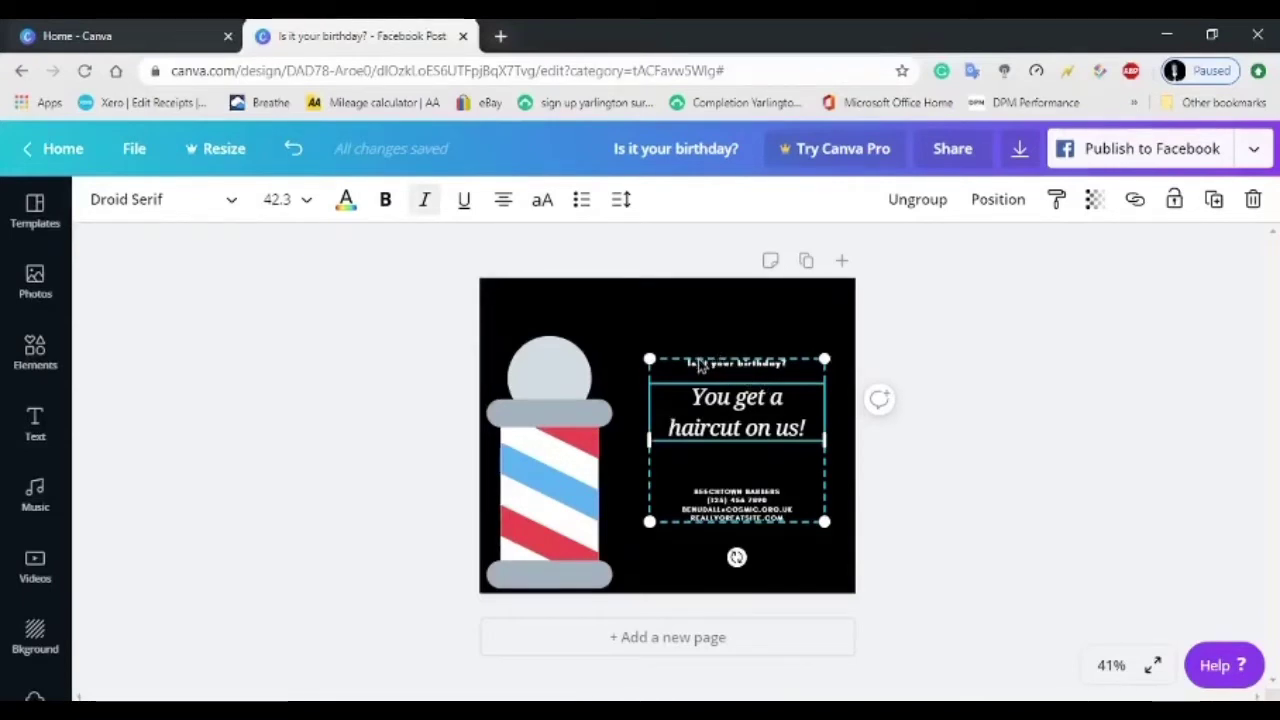
Set the 'Is it your birthday?' line's font size to 28.
click(702, 366)
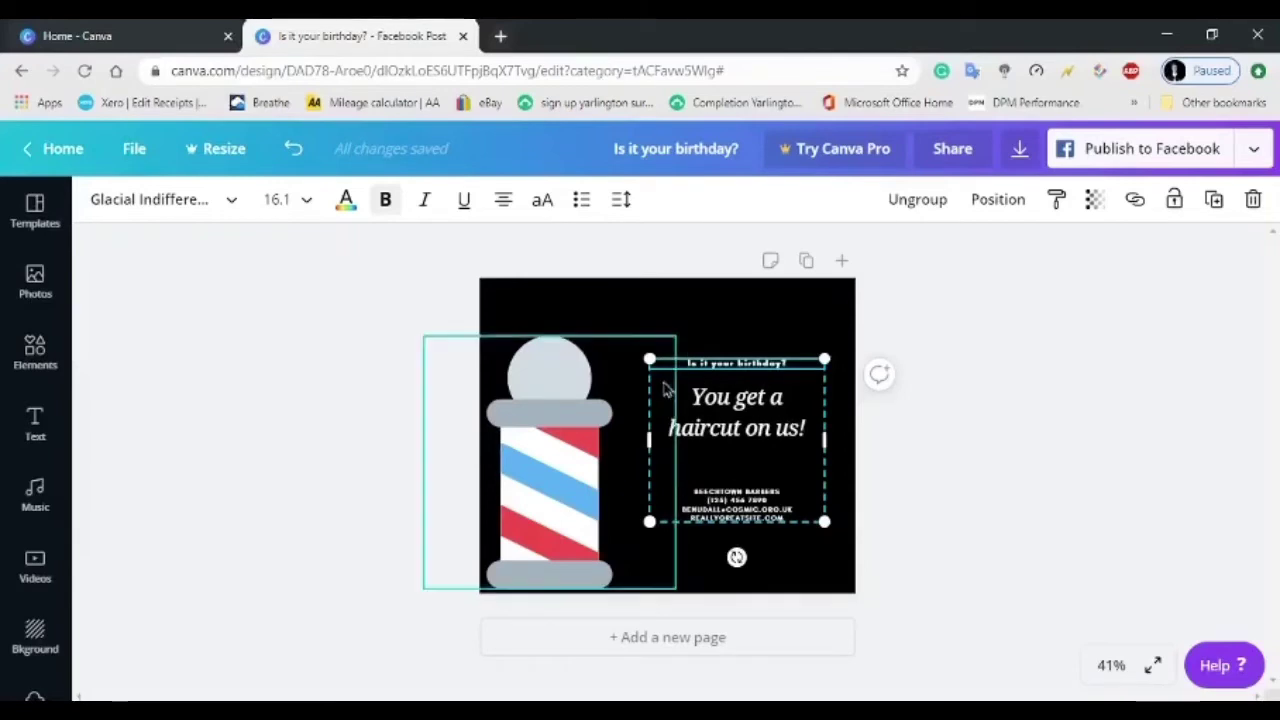
click(303, 203)
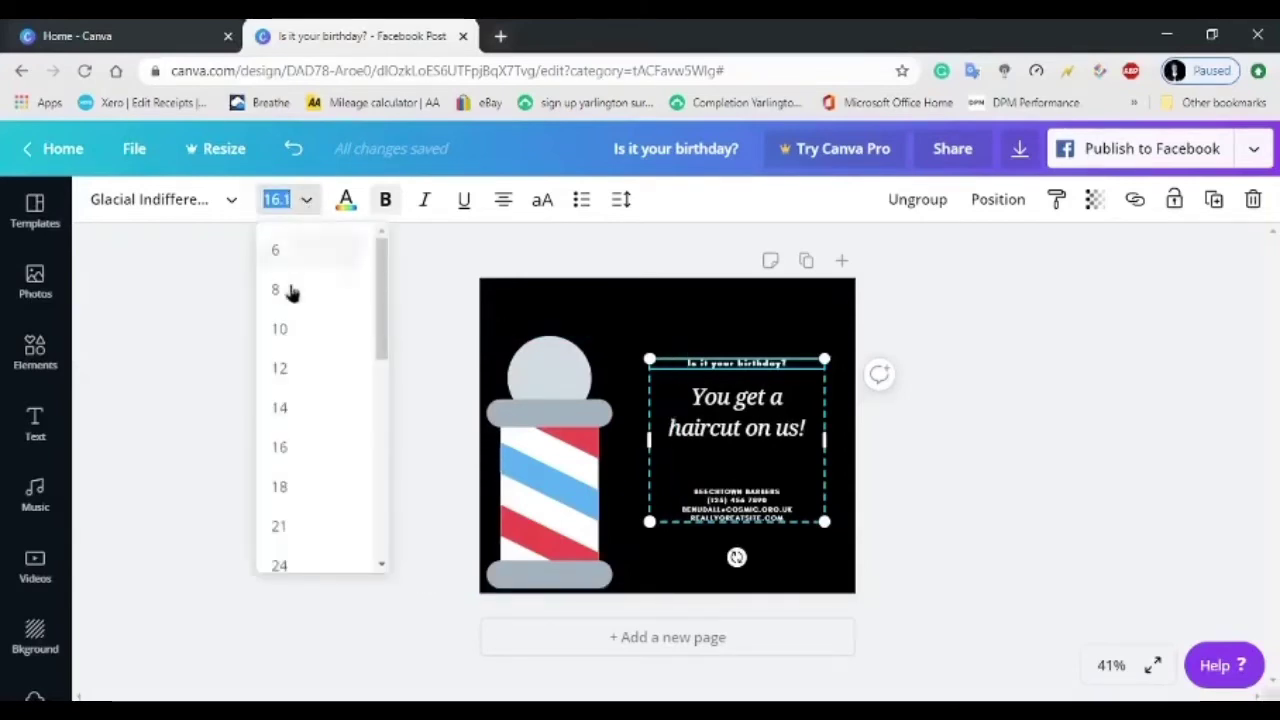
scroll(304, 450, down, 1)
click(281, 492)
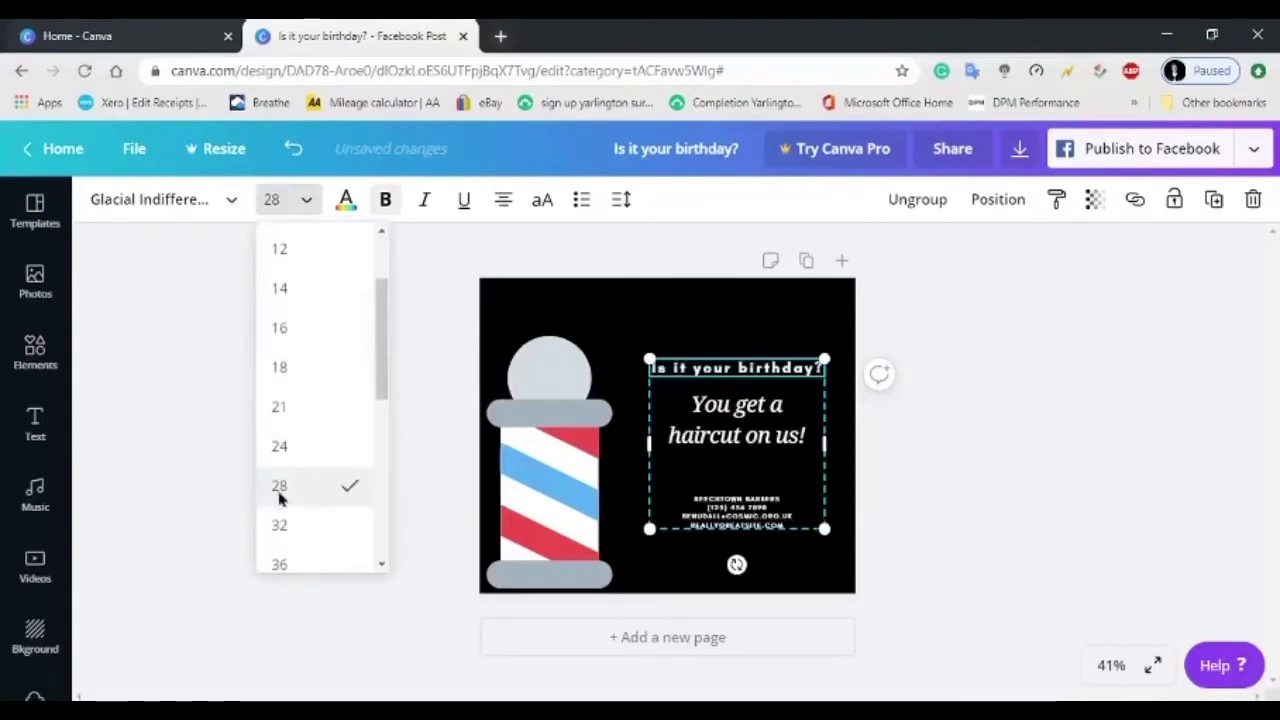
click(225, 205)
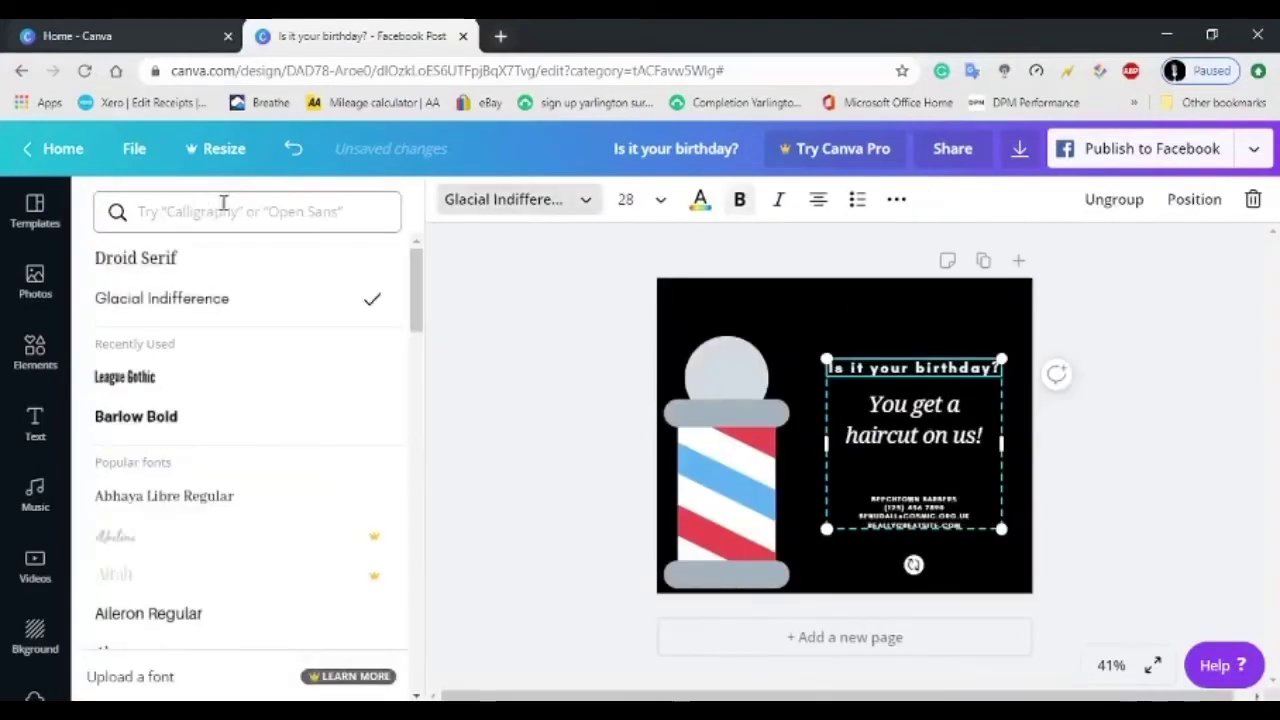
Set 'Is it your birthday?' in League Gothic, centre it, and toggle list numbering on and off.
click(152, 386)
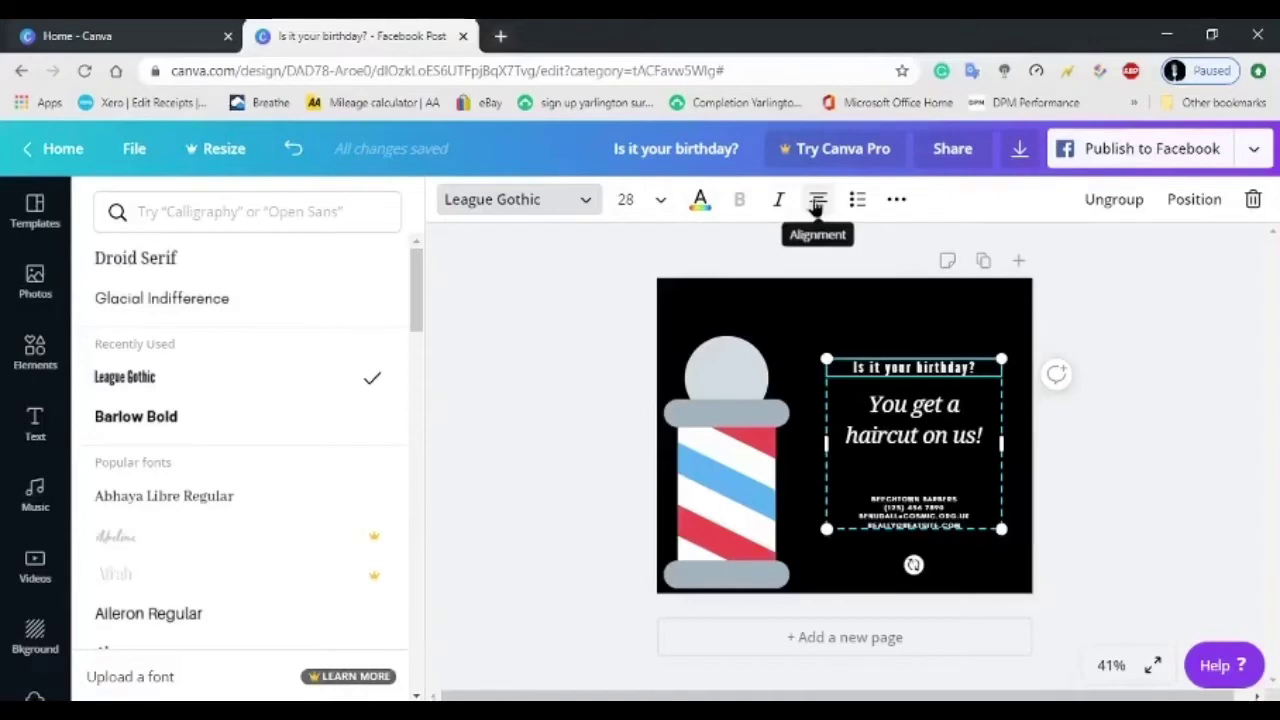
click(817, 204)
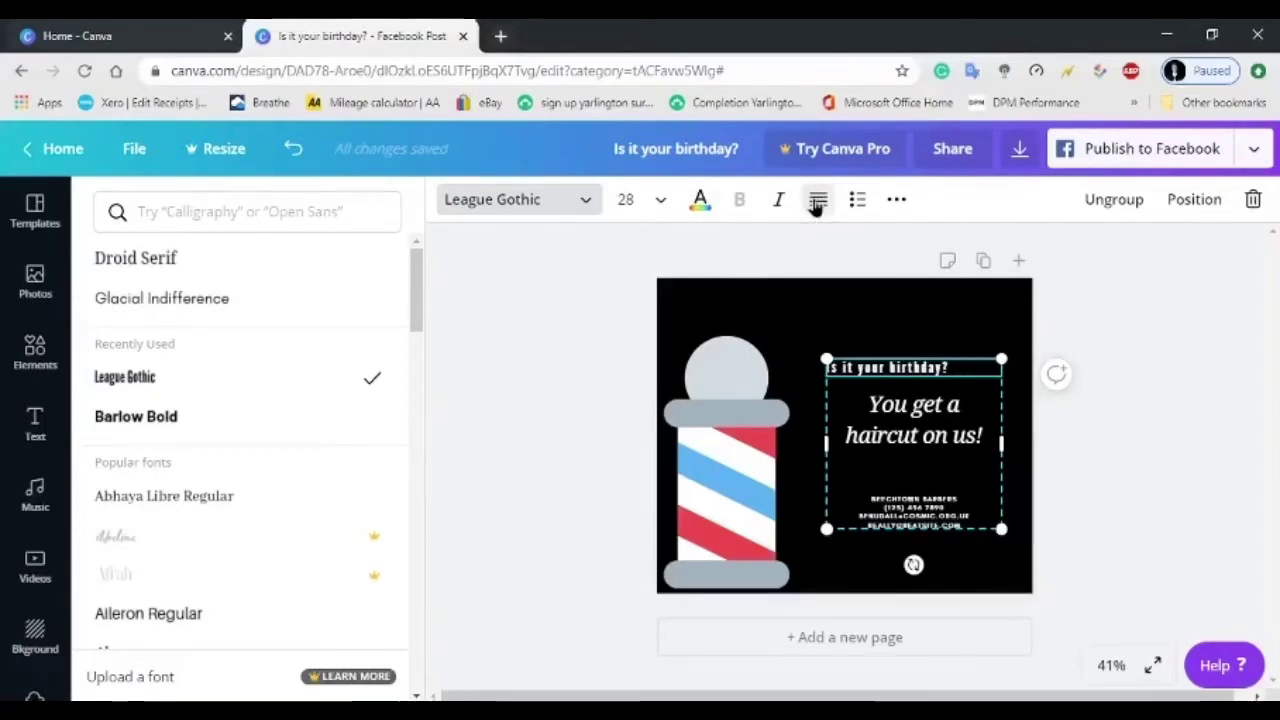
click(817, 204)
click(815, 204)
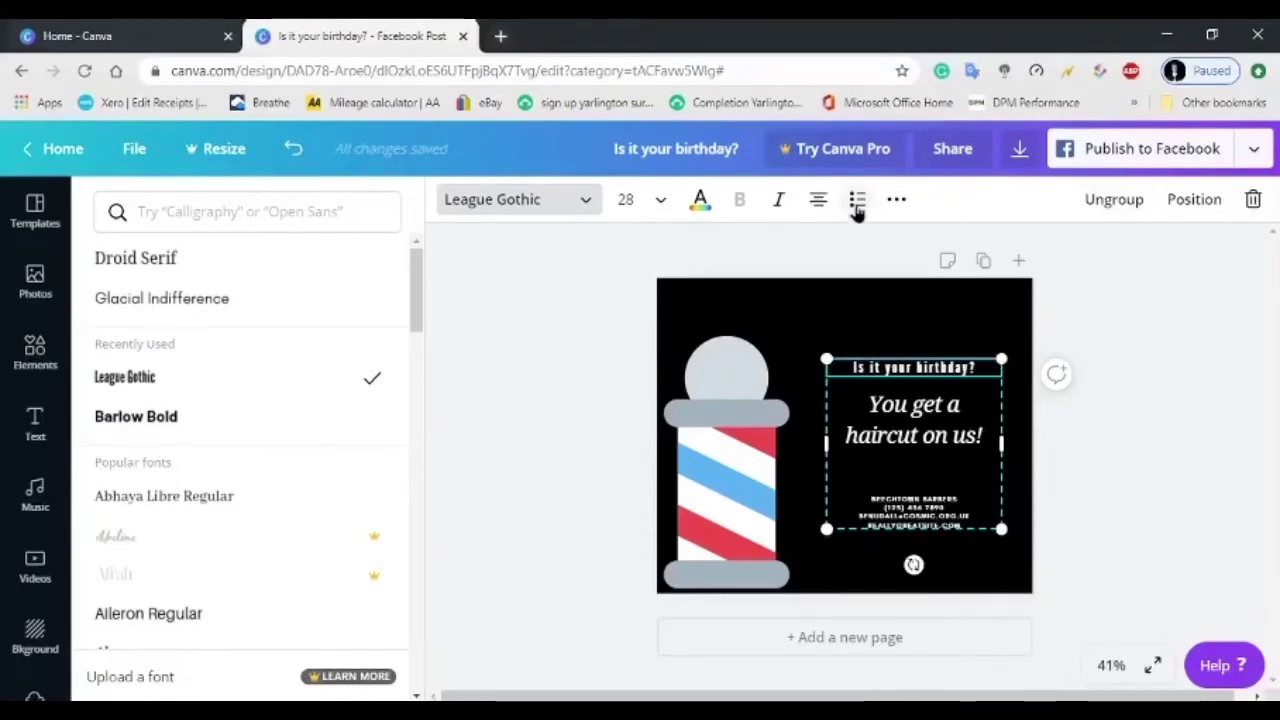
click(856, 205)
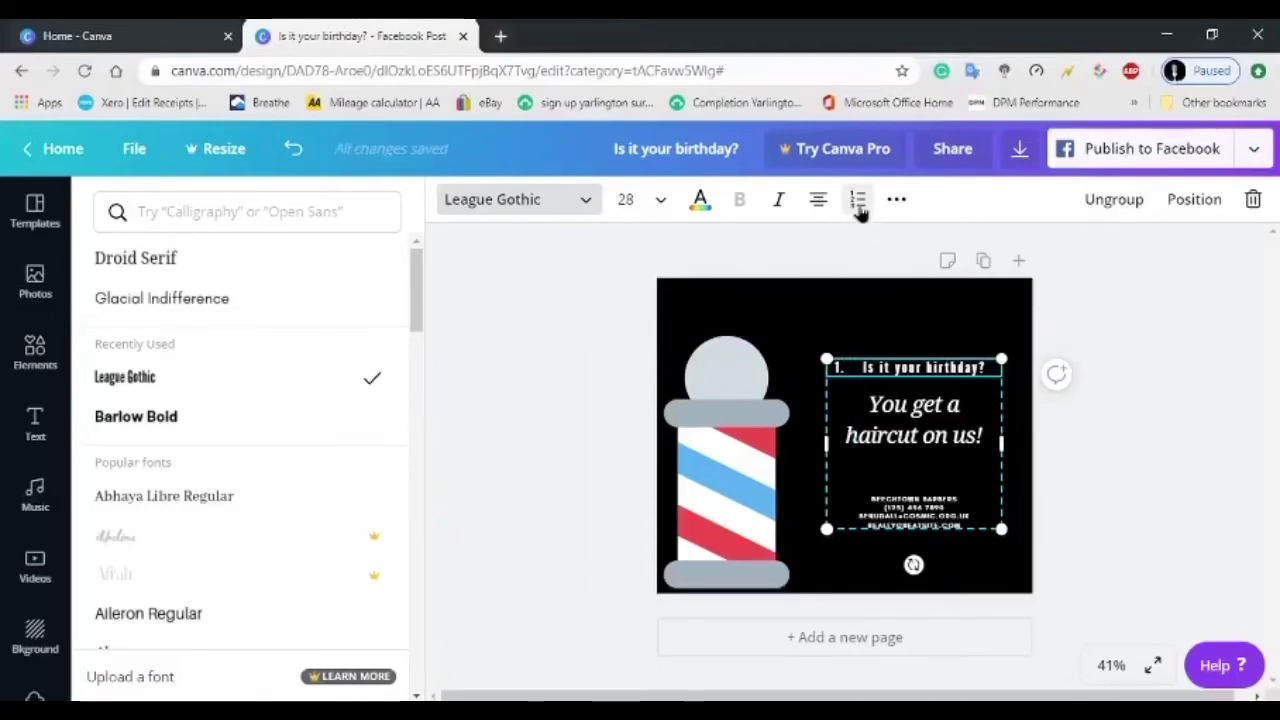
click(858, 205)
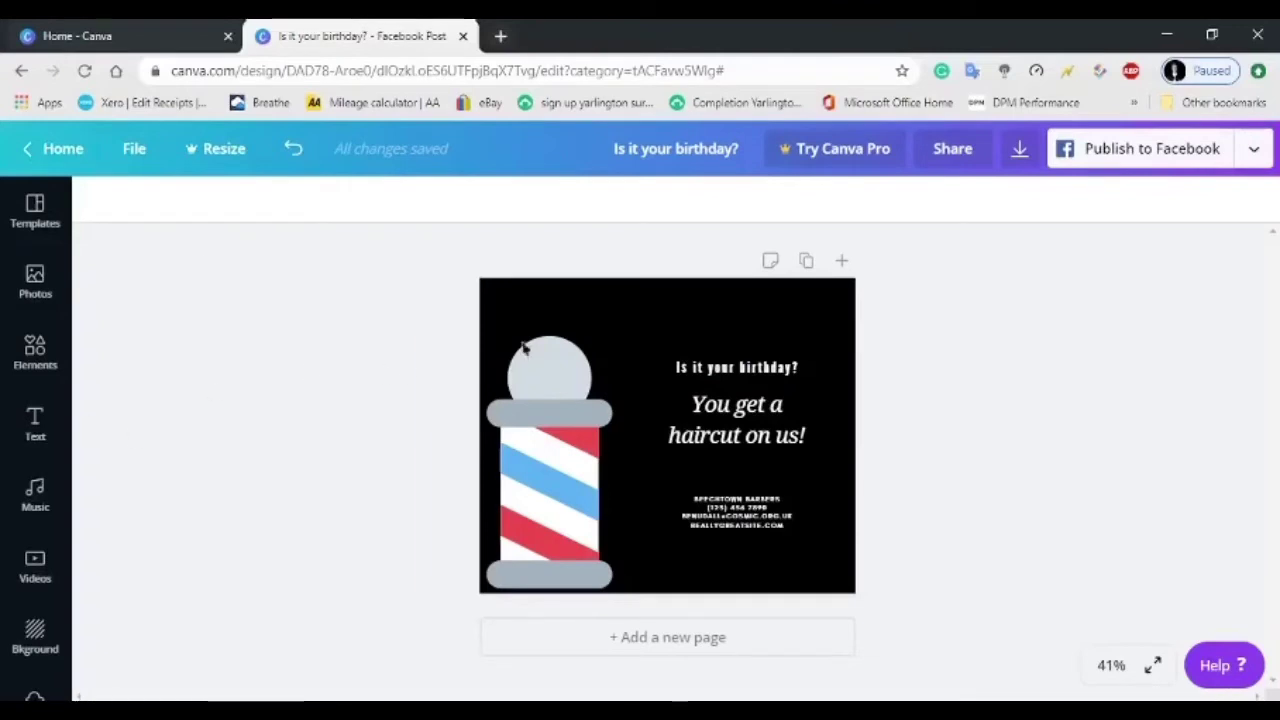
Add a default heading at the top of the post, enlarge it slightly, and type 'hello'.
click(35, 420)
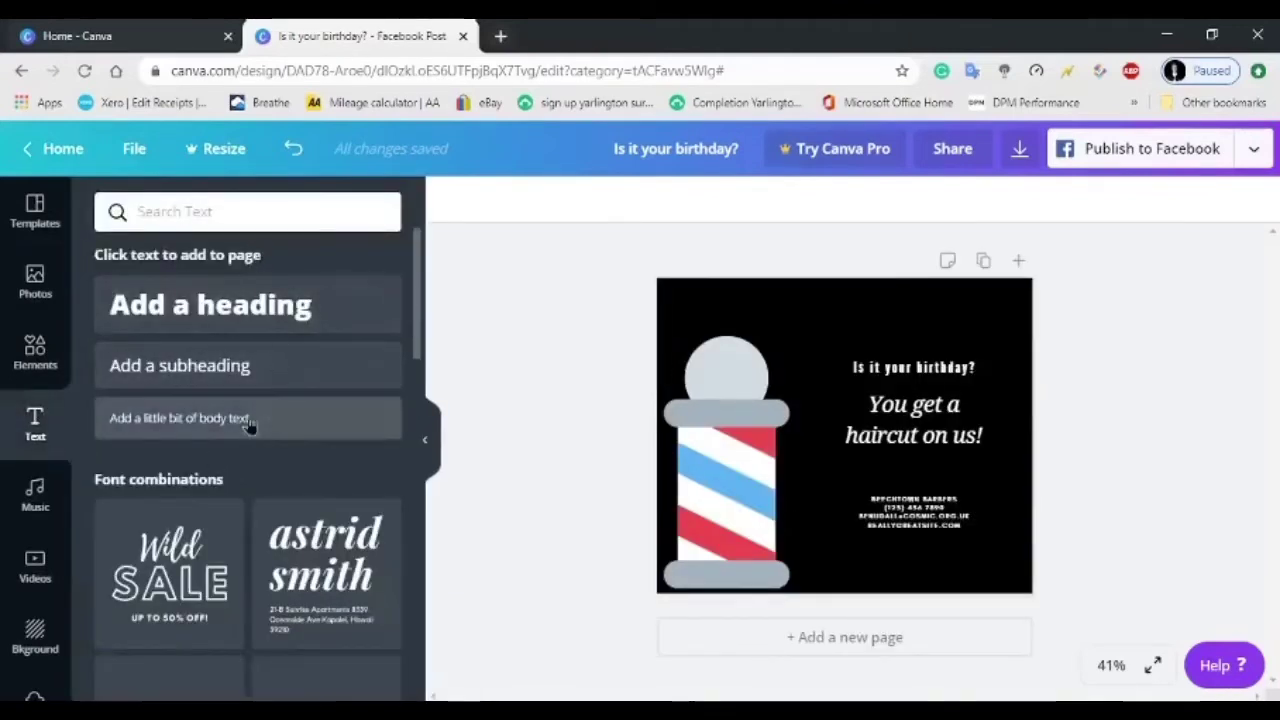
drag(180, 303, 270, 280)
click(245, 322)
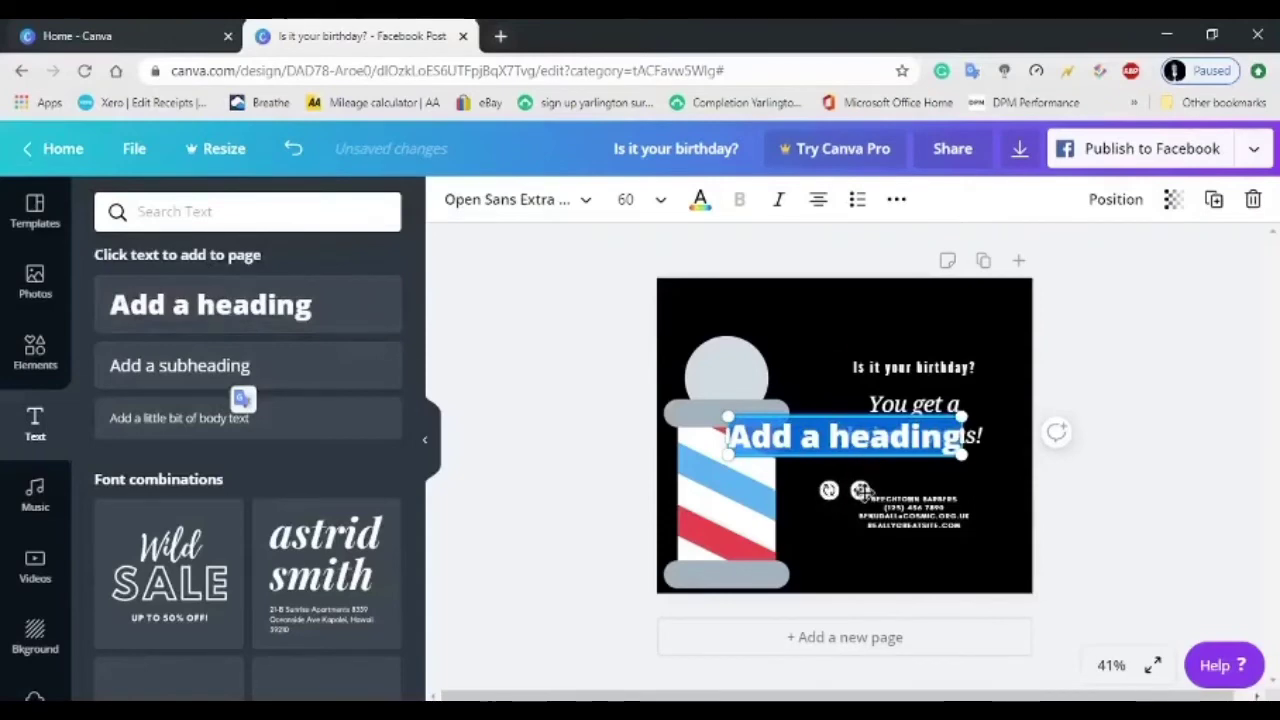
drag(852, 489, 861, 360)
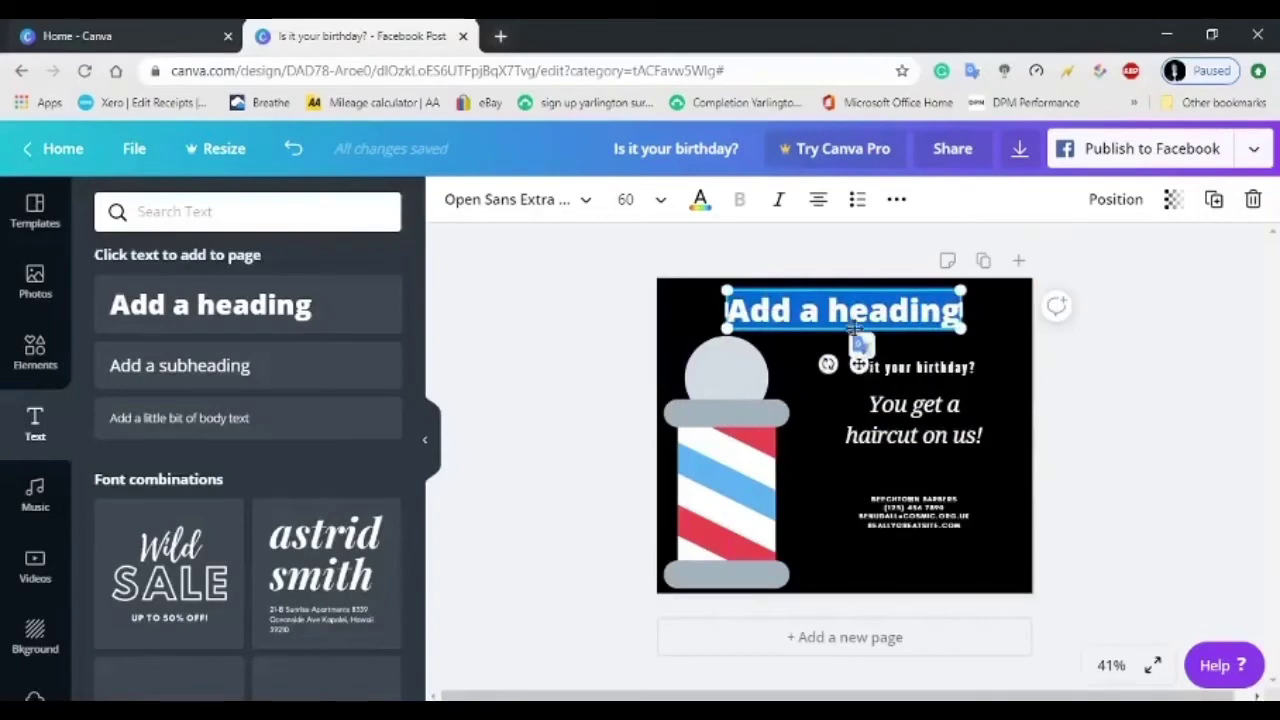
mouse_move(727, 327)
mouse_down()
mouse_move(656, 342)
mouse_move(718, 341)
mouse_up()
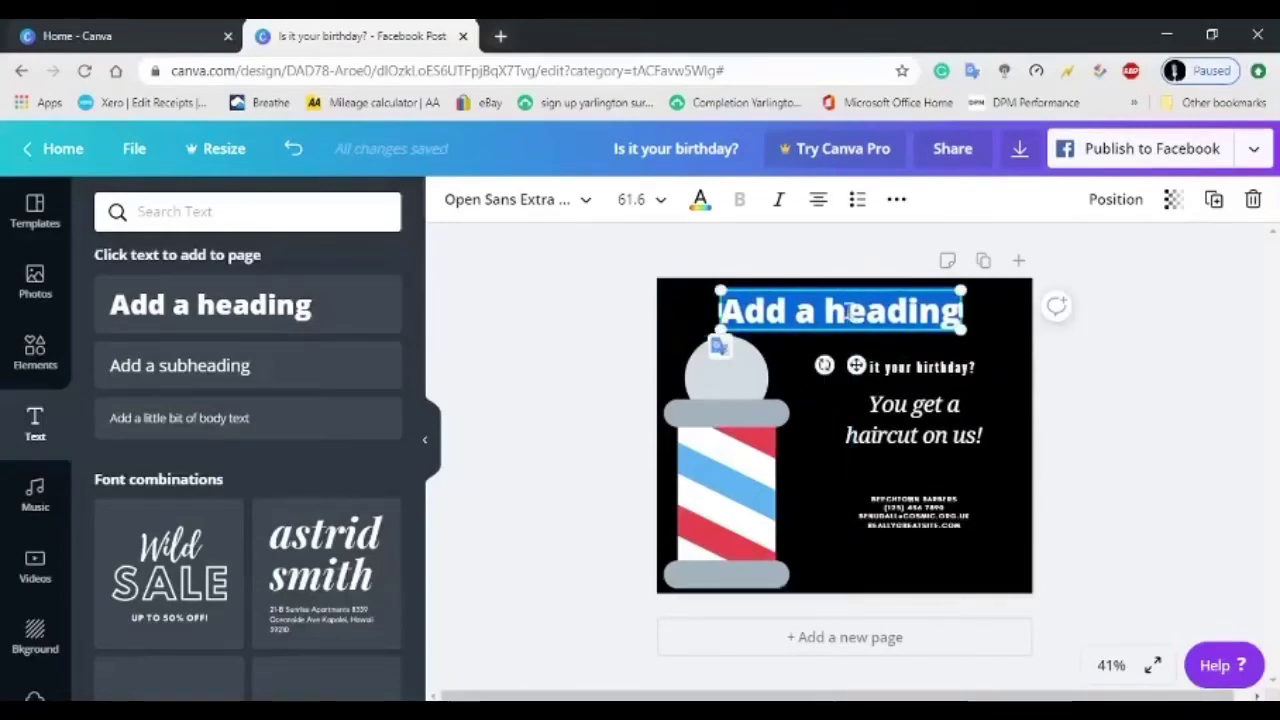
text(hello)
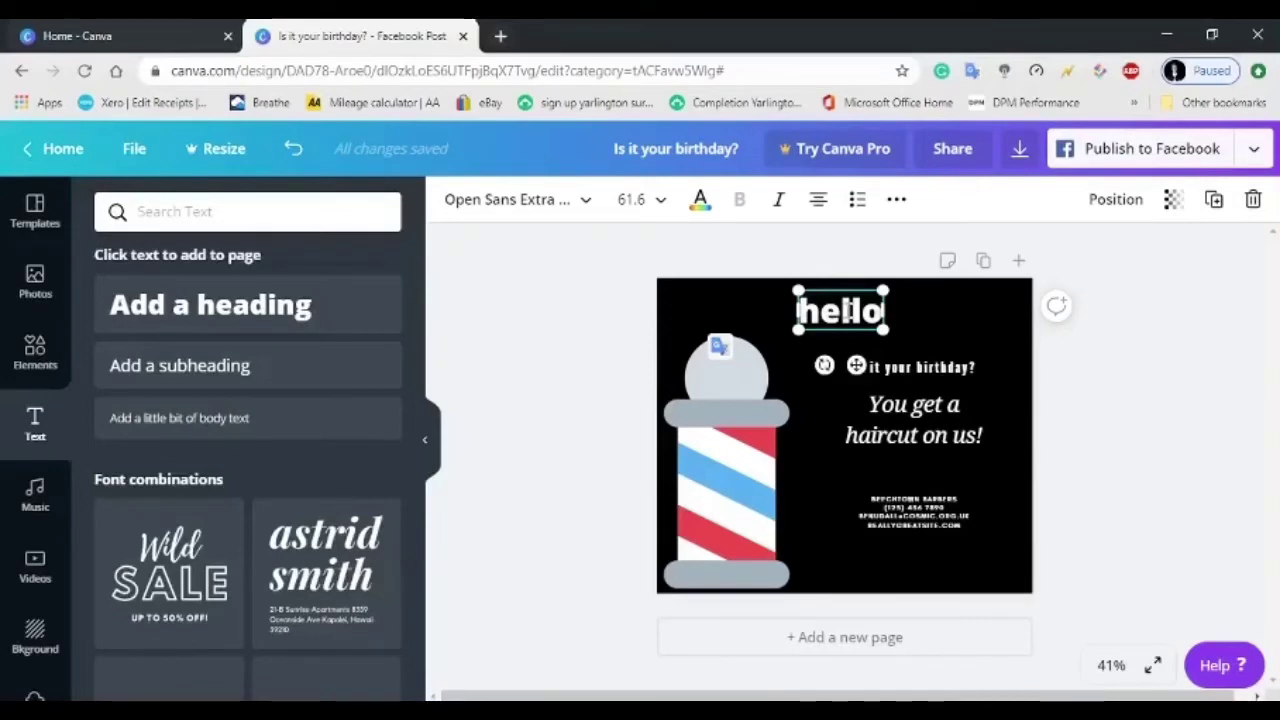
Place the aerial bridge stock video on the post, then delete it again.
click(35, 495)
click(28, 583)
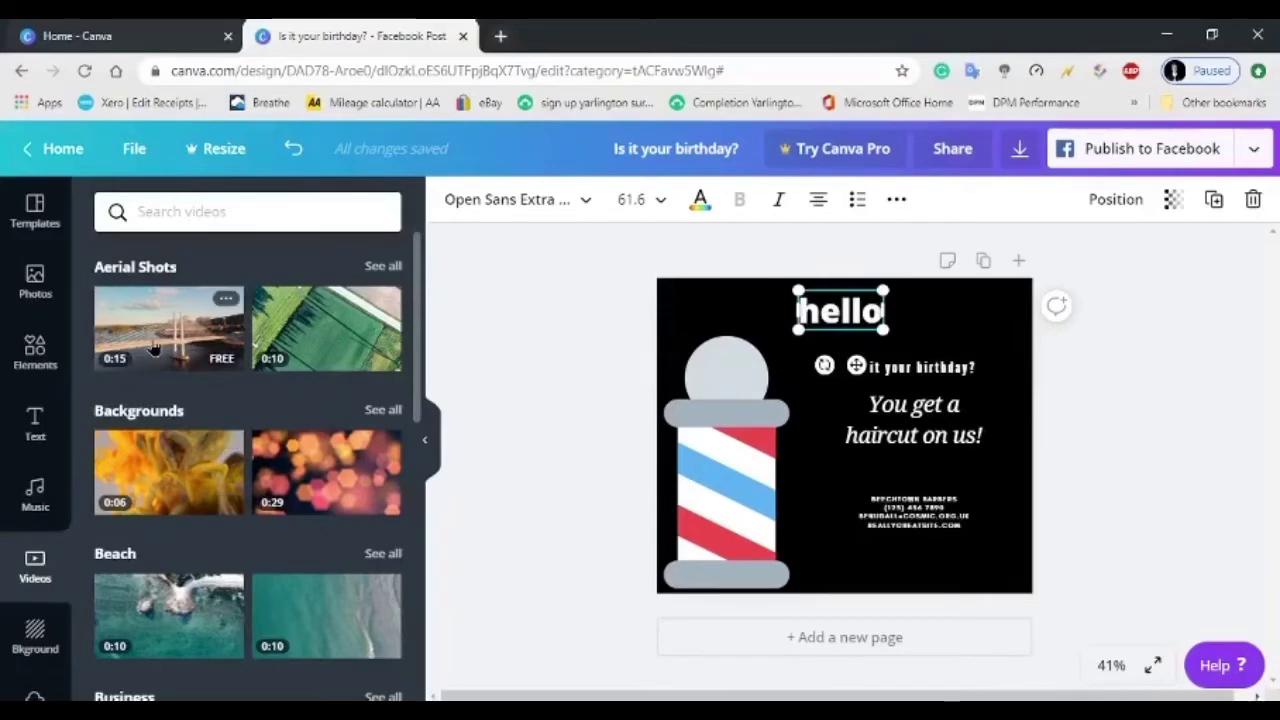
drag(155, 345, 743, 395)
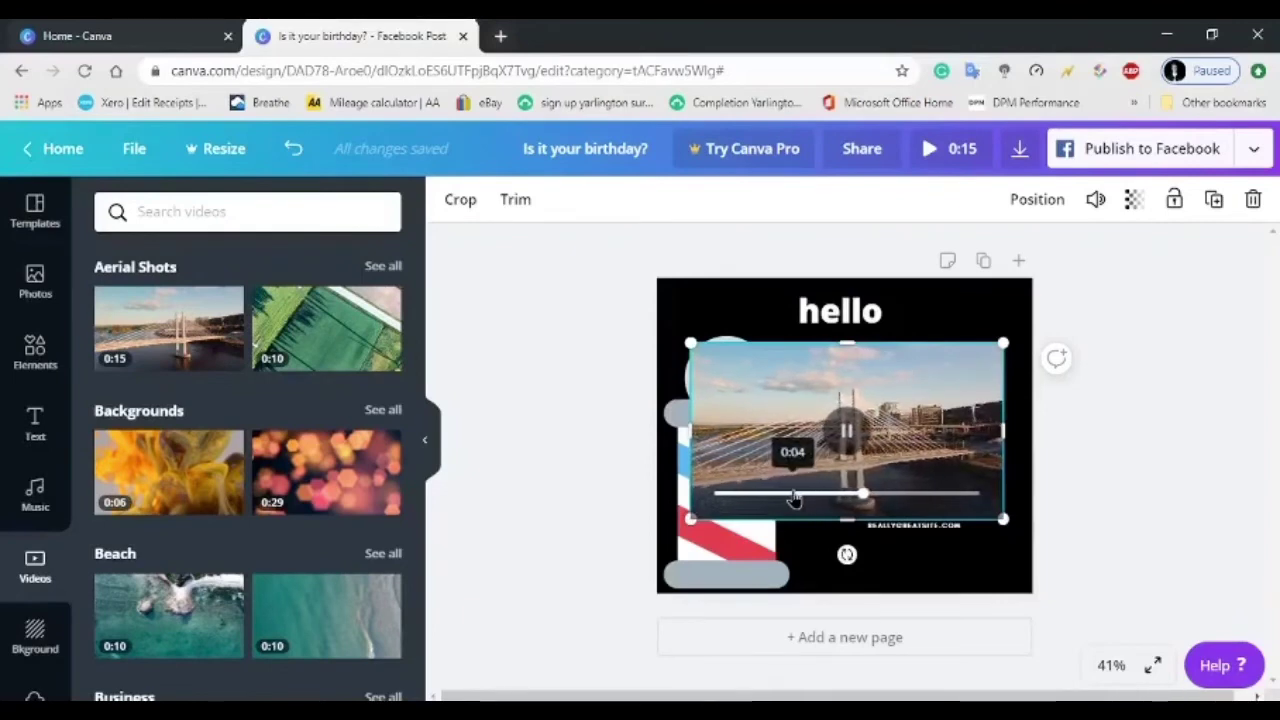
key(Delete)
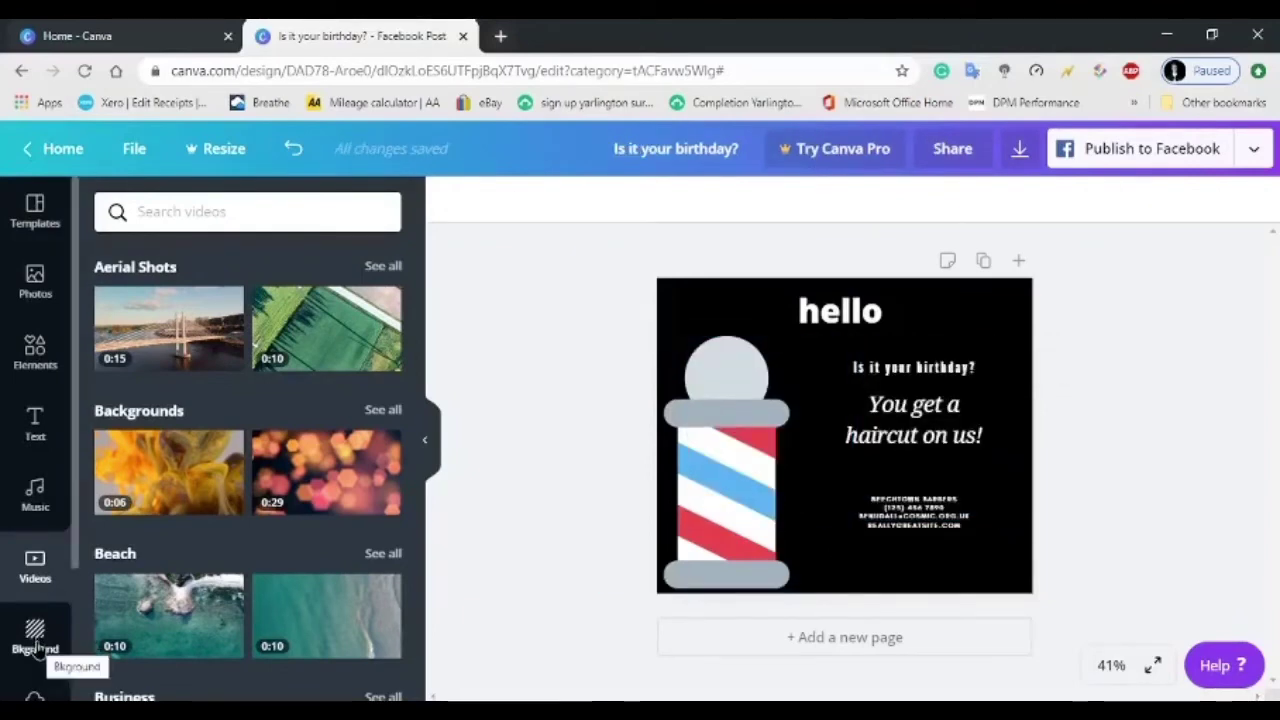
click(35, 640)
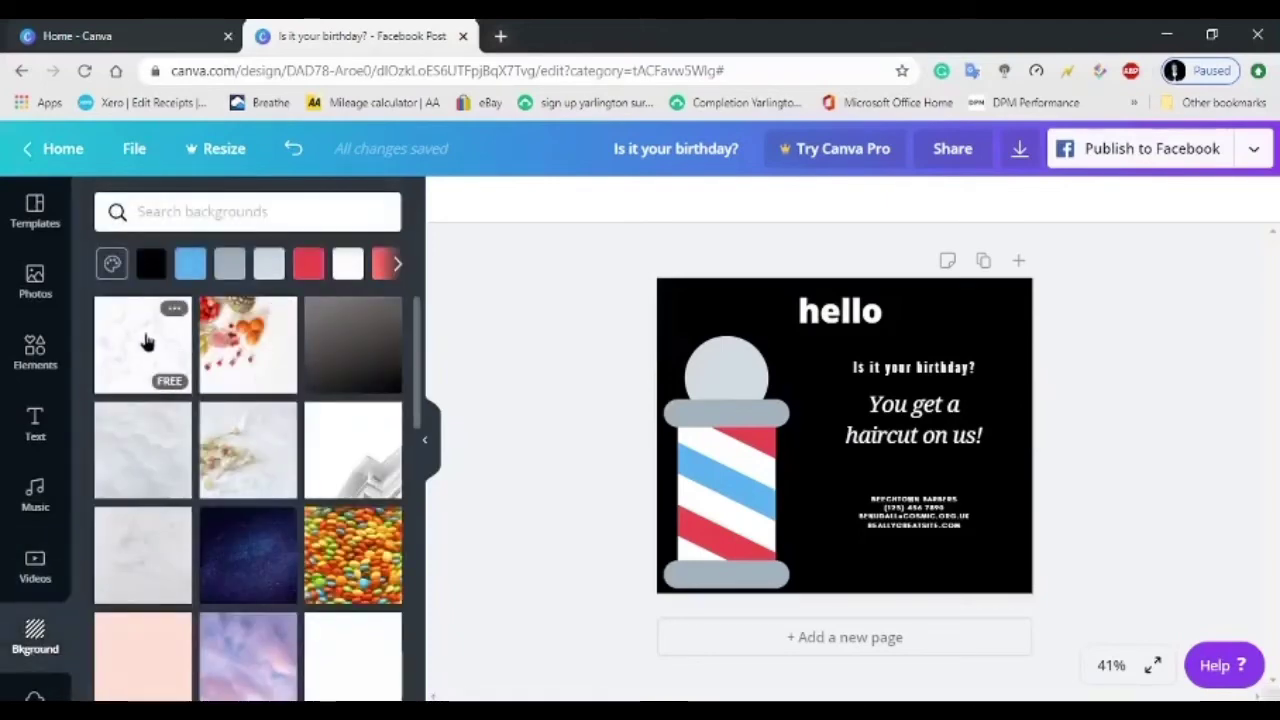
Try the white marble background, then switch to the starry night-sky galaxy image.
click(145, 346)
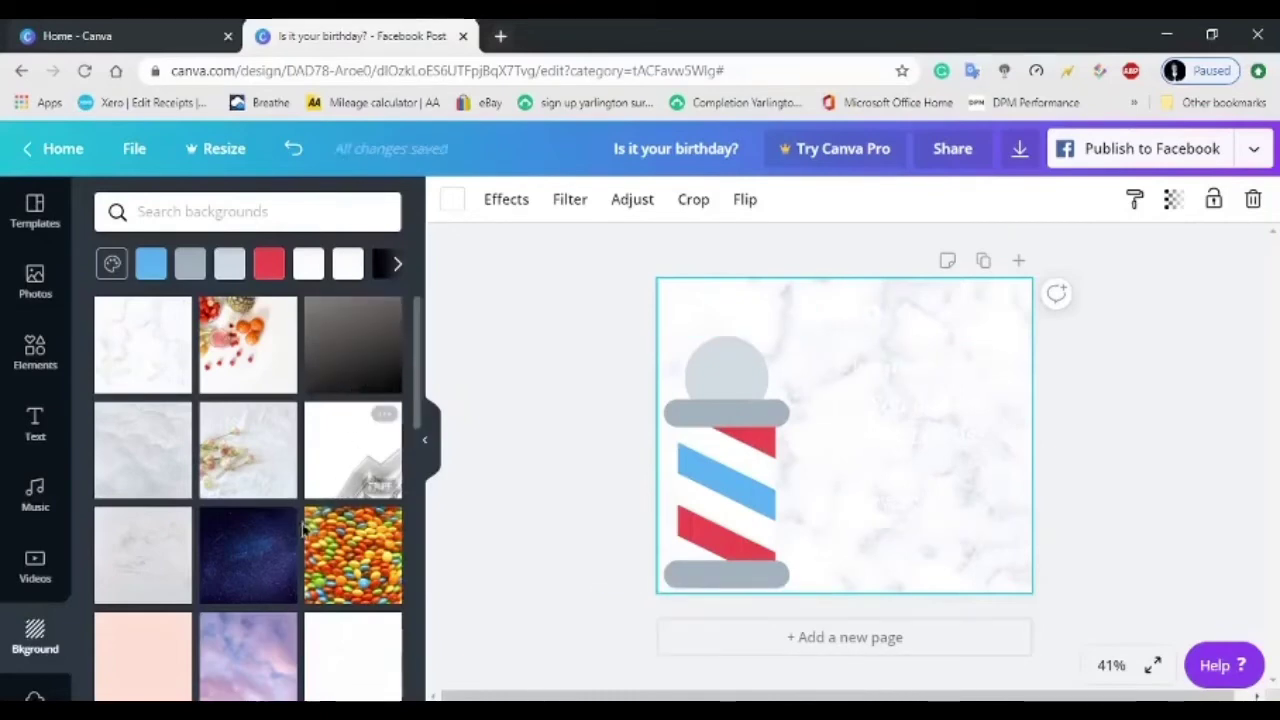
click(251, 567)
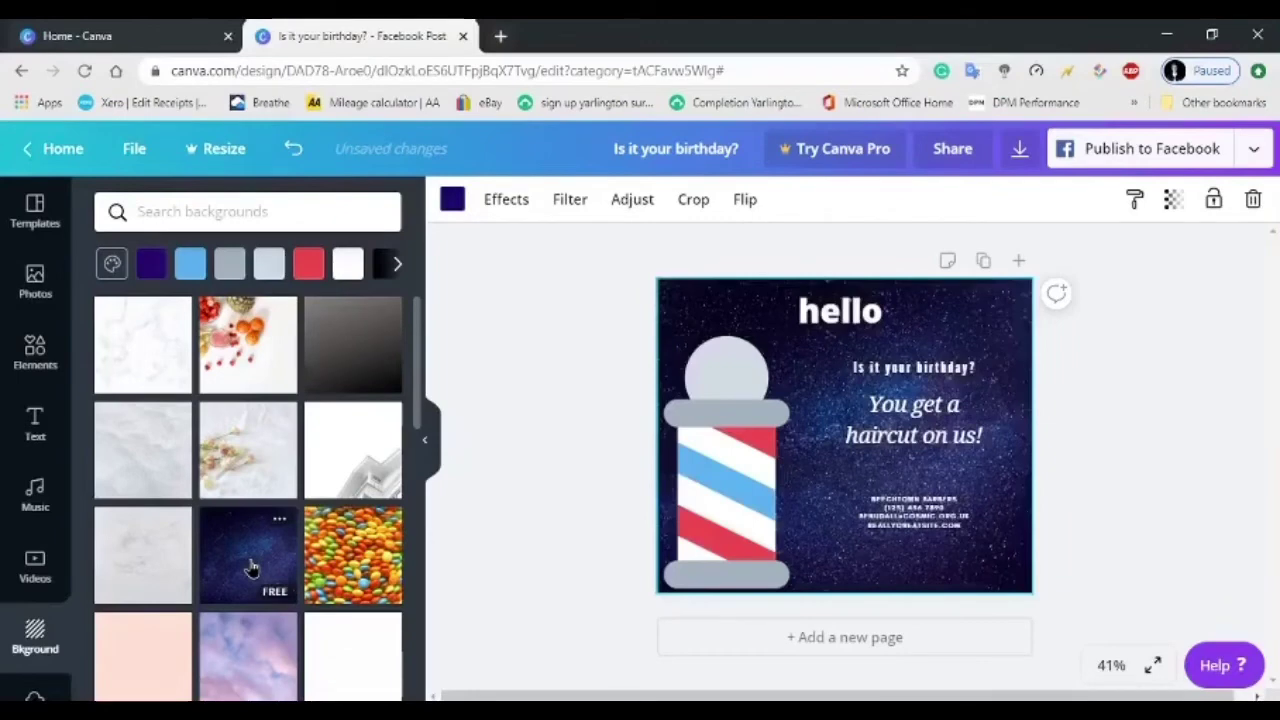
scroll(35, 500, down, 2)
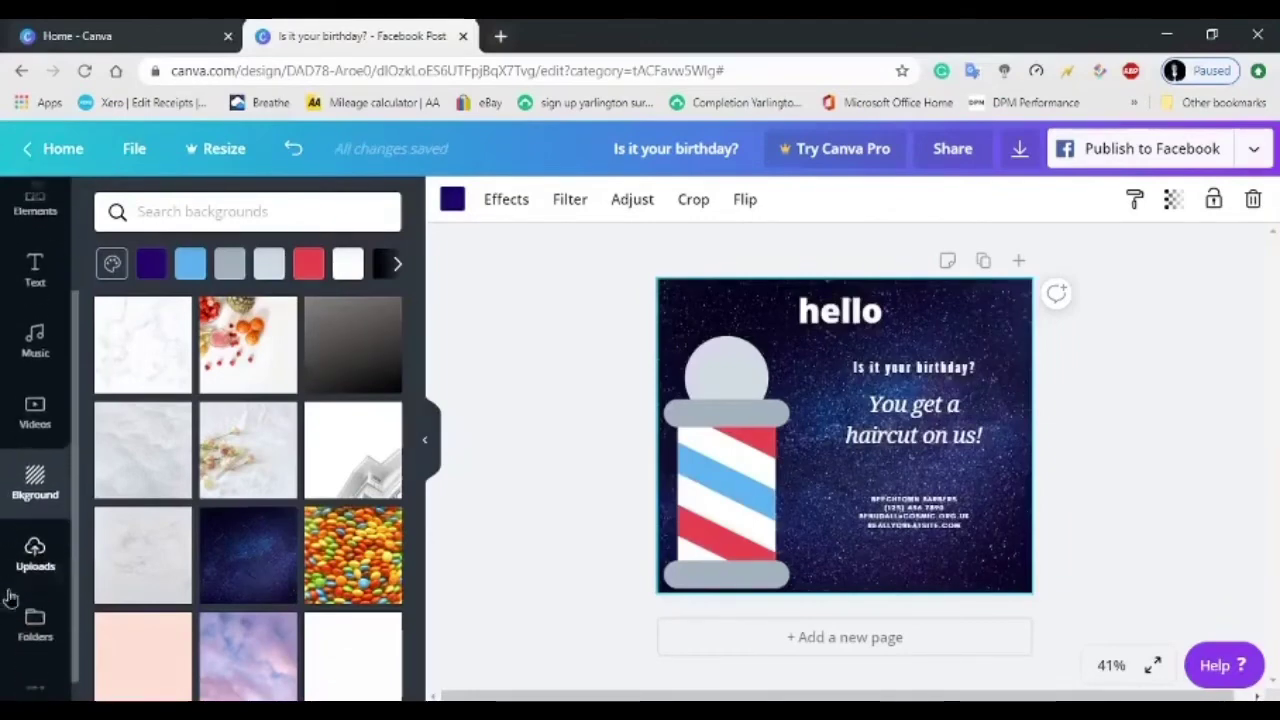
Add the cosmic logo from Uploads, shrunk small in the bottom-right corner.
click(34, 538)
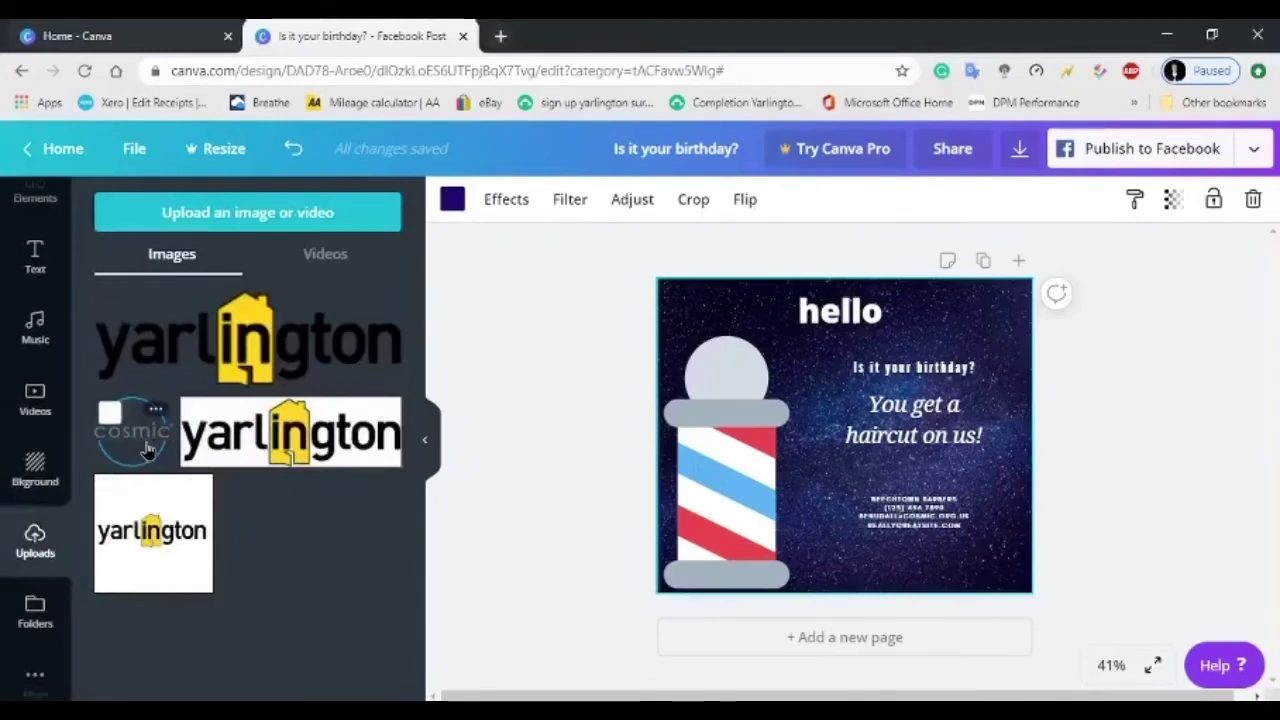
click(147, 450)
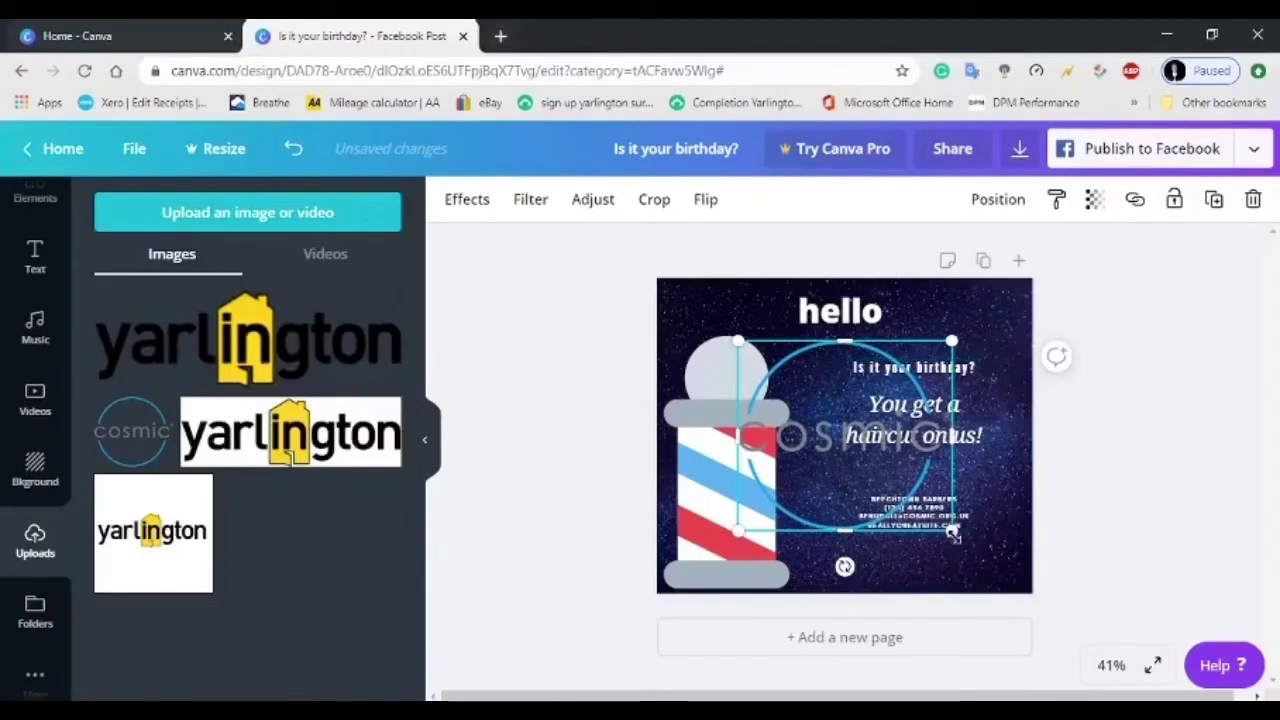
drag(951, 532, 996, 555)
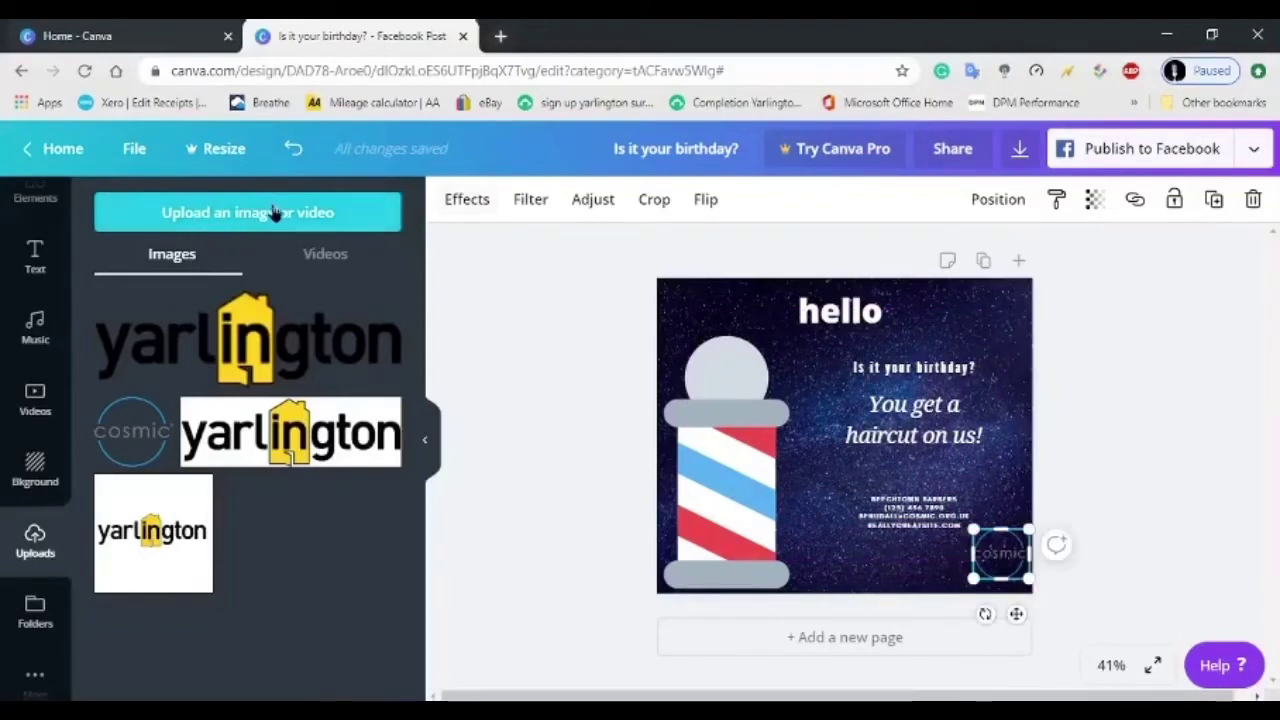
Upload the Distance image from the Downloads folder.
click(240, 226)
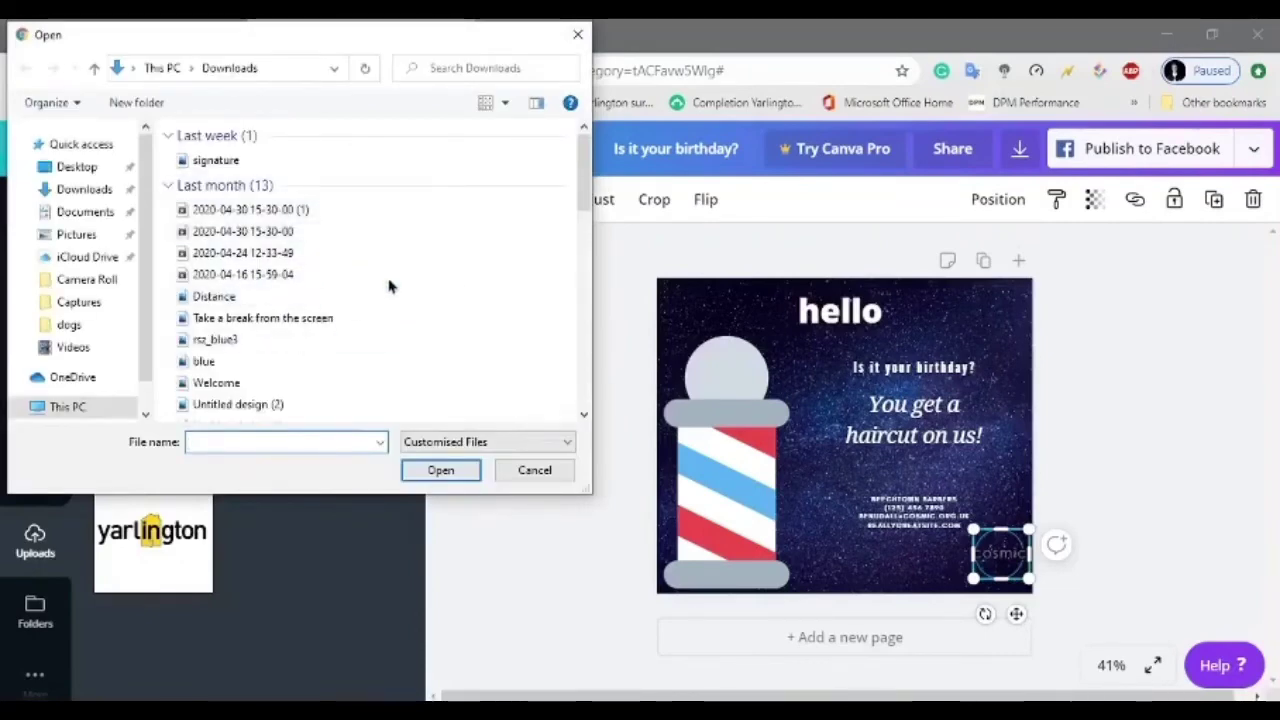
double_click(333, 307)
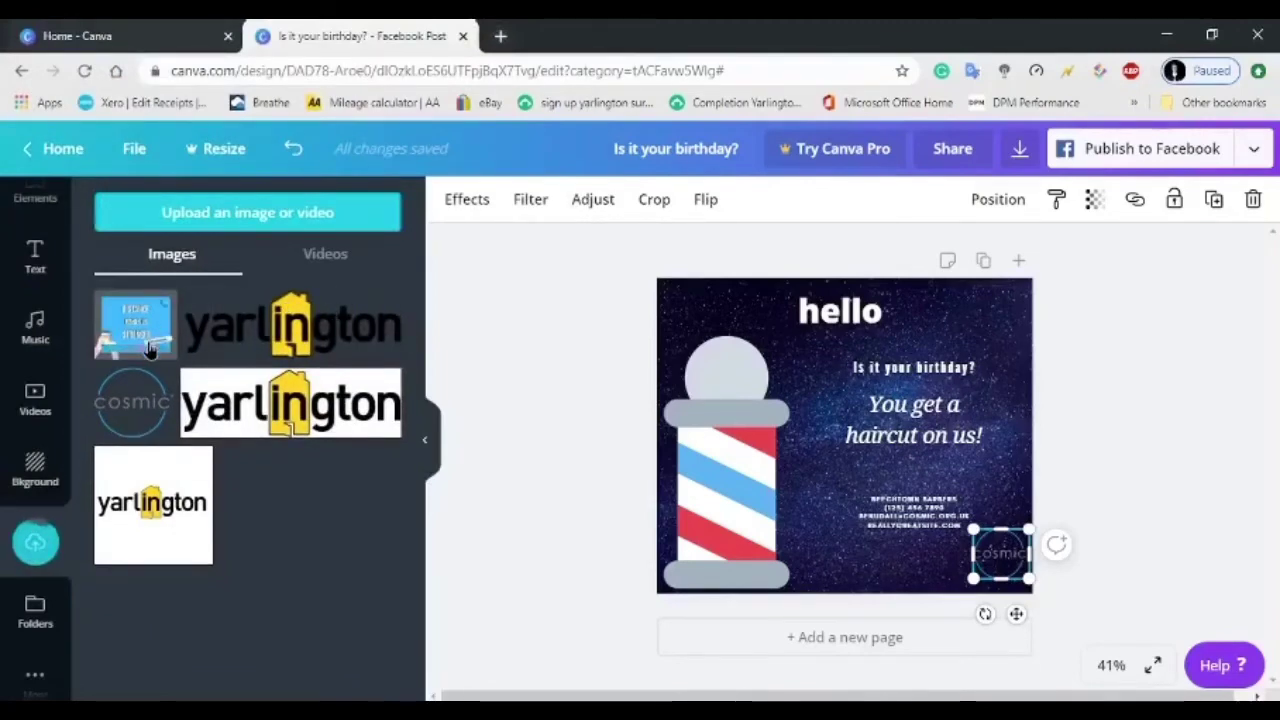
click(35, 610)
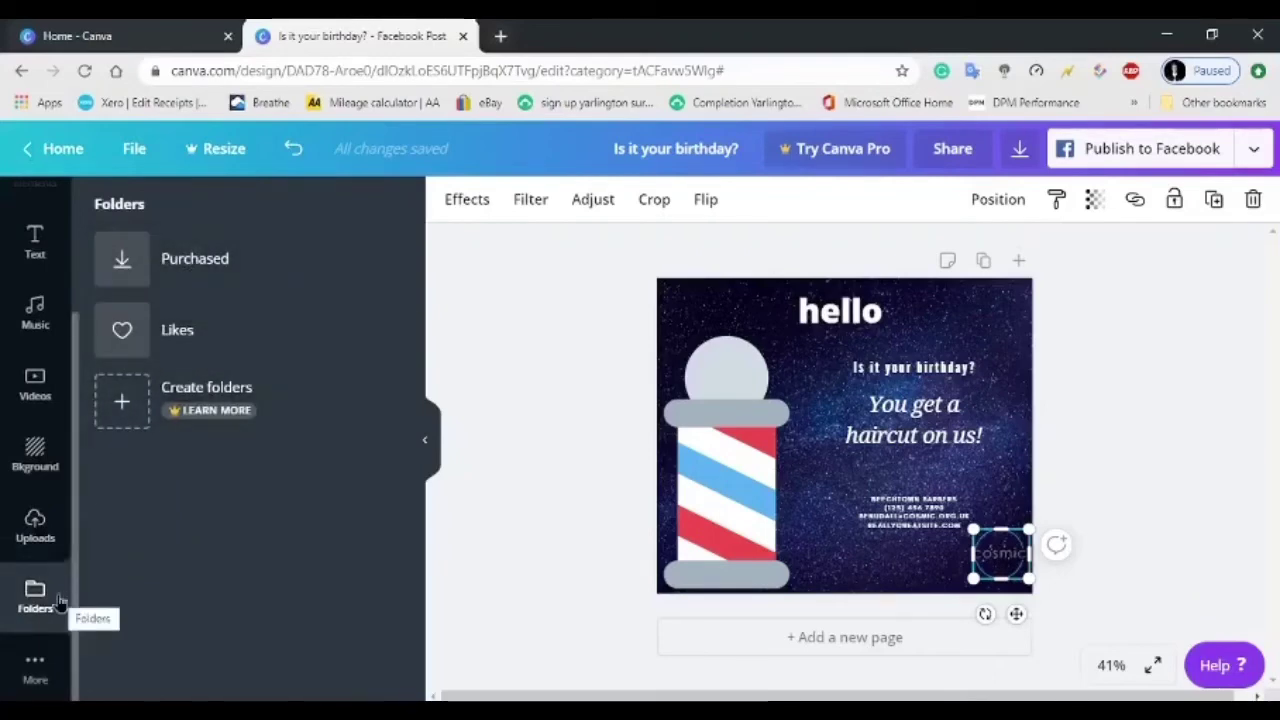
Add a stacked bar chart from More > Charts to the post.
click(35, 668)
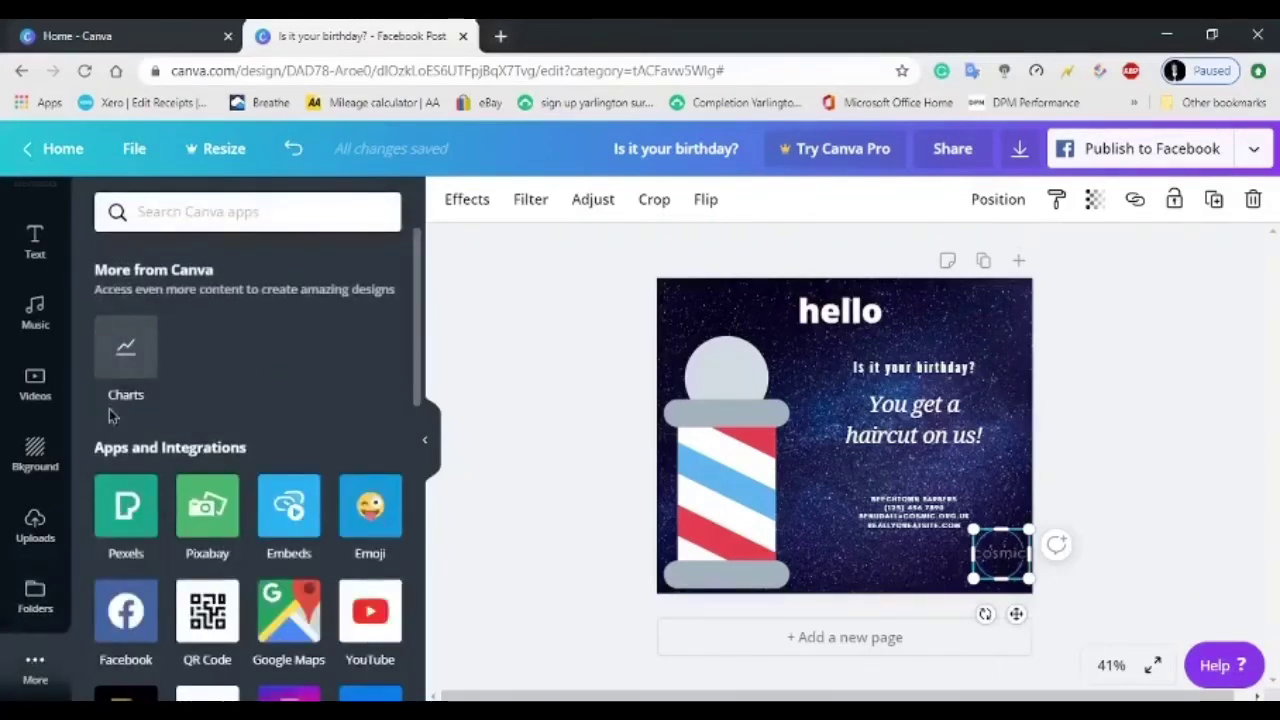
click(125, 350)
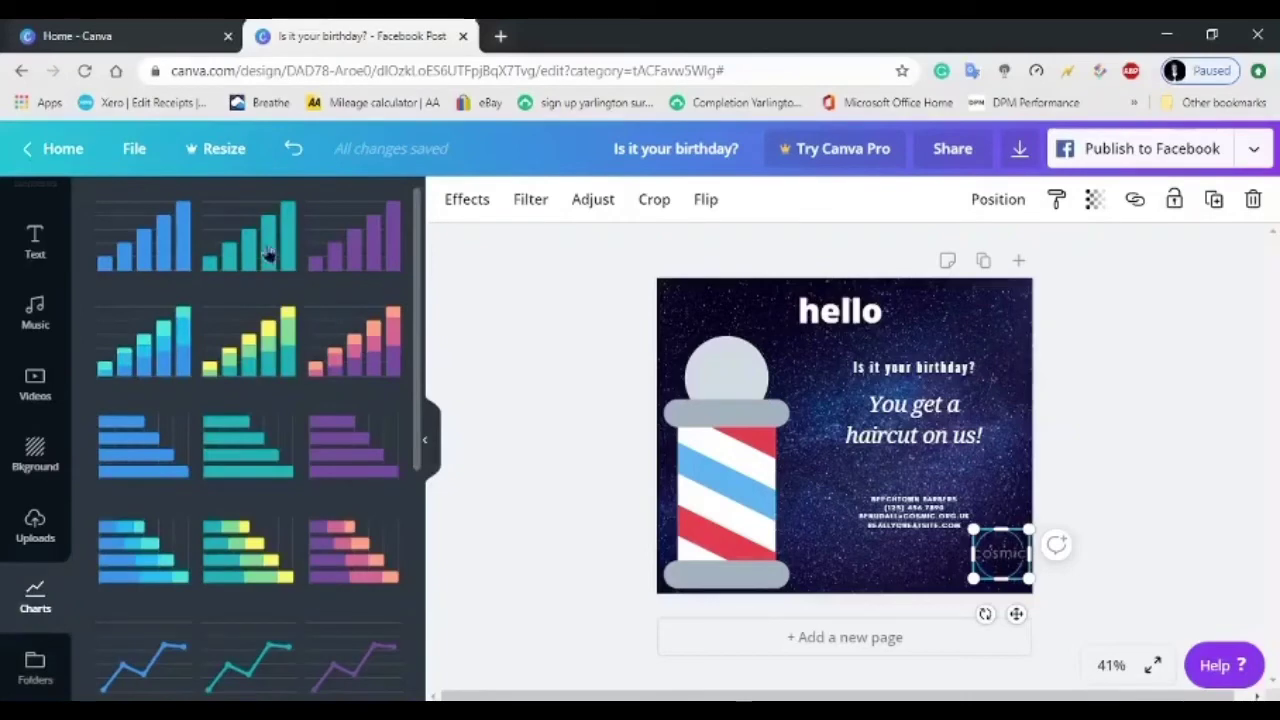
click(340, 345)
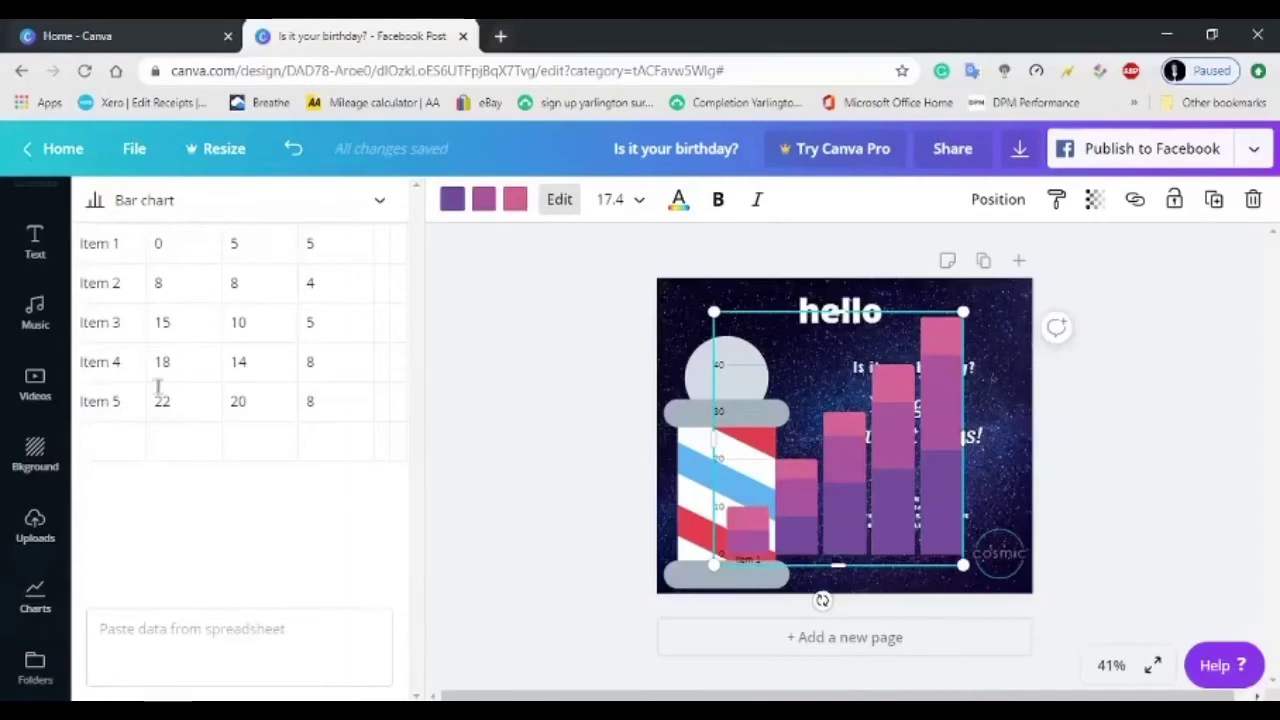
Set Item 1's third value to 200 and its first value to 10.
click(323, 253)
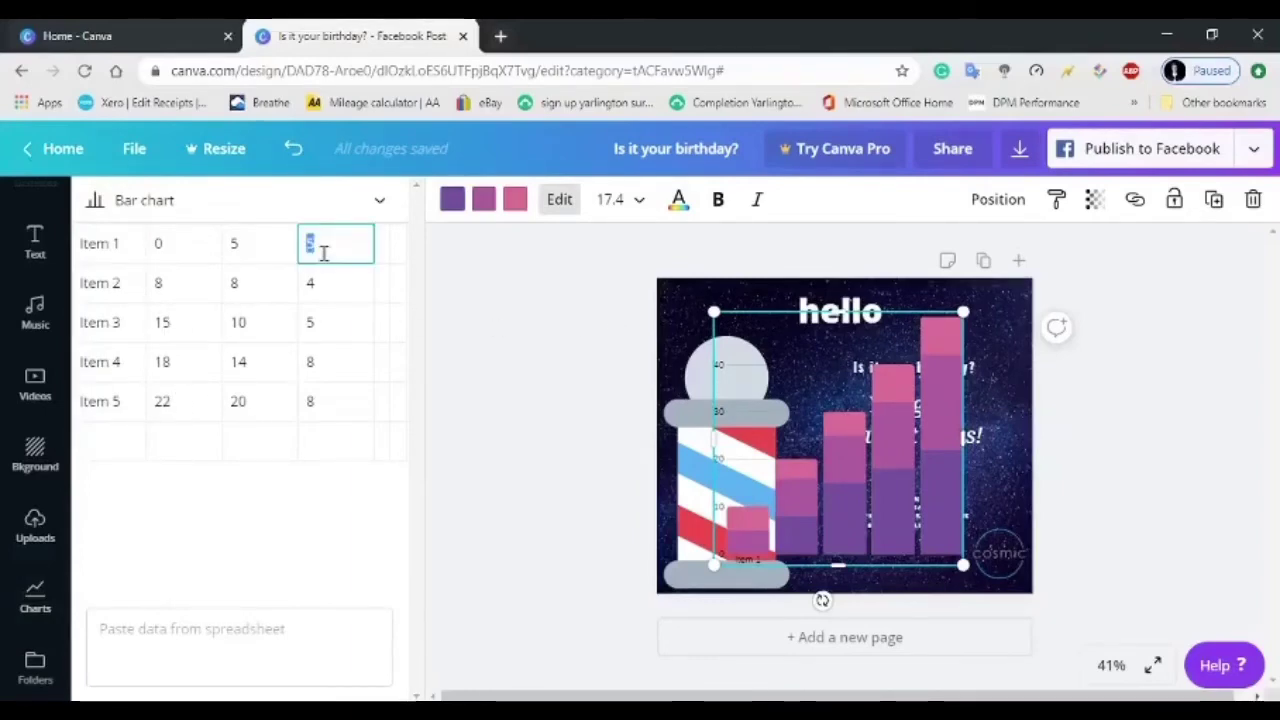
key(BackSpace)
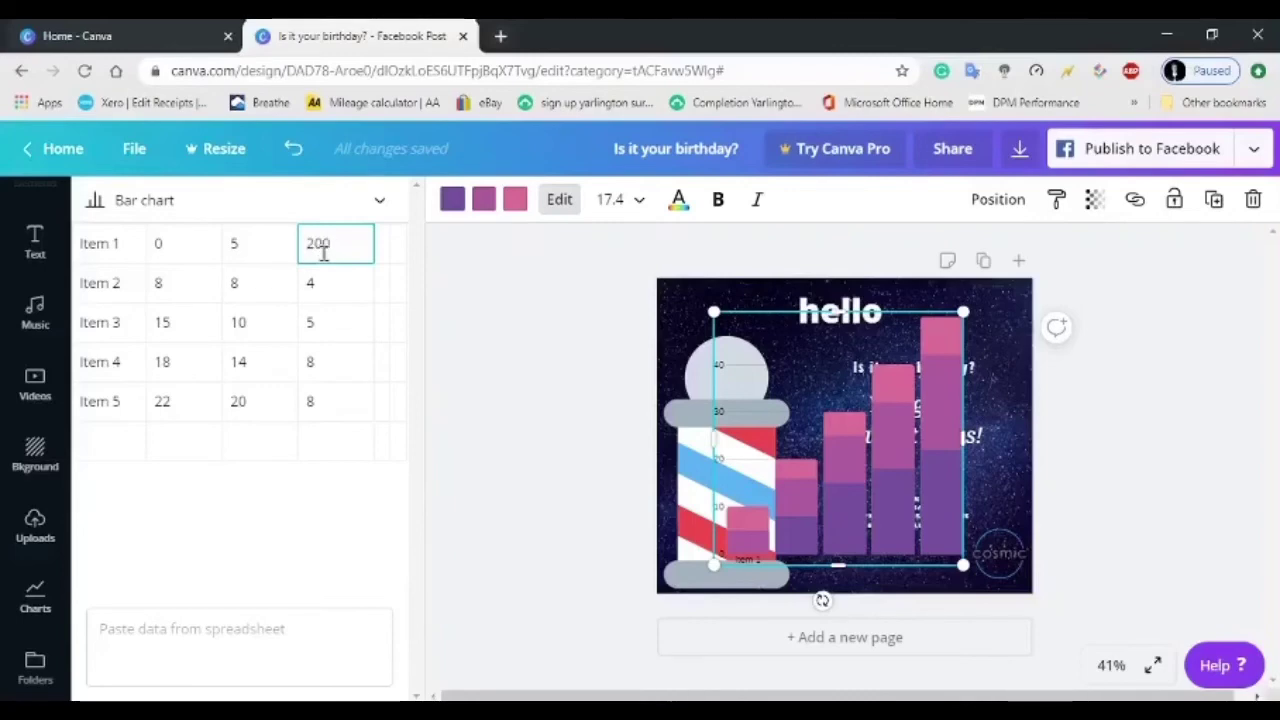
text(200)
click(239, 246)
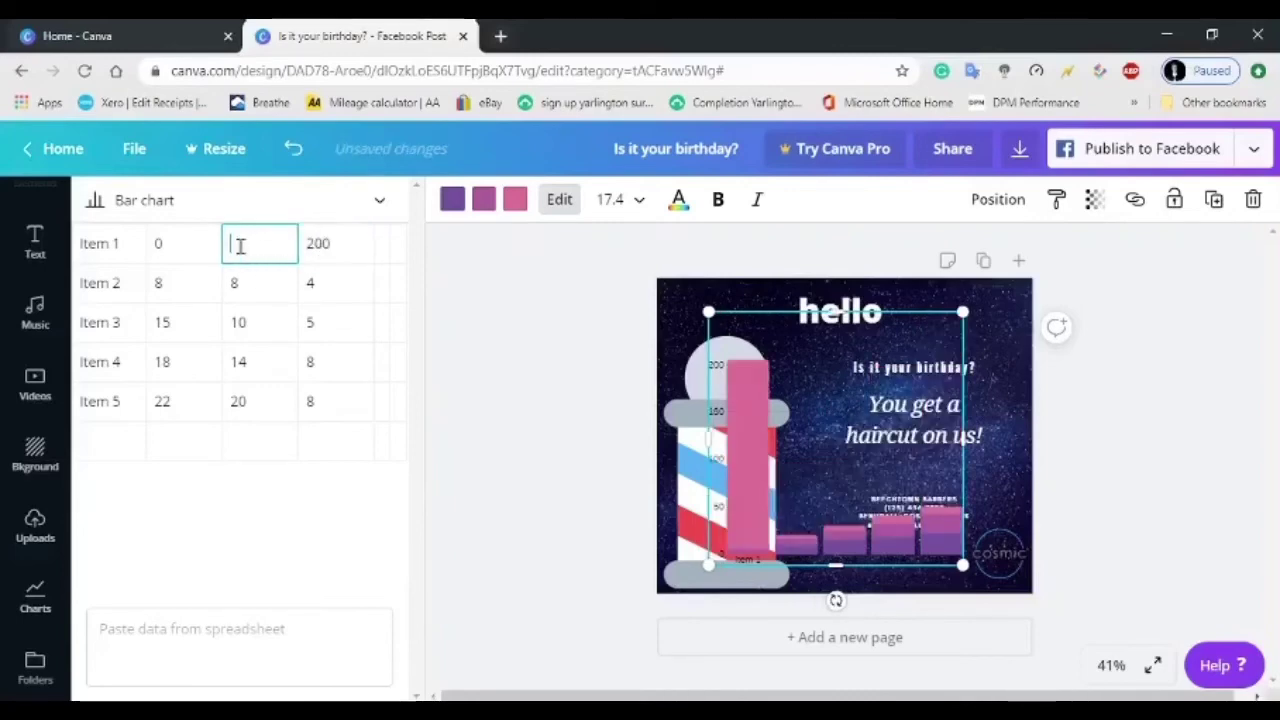
click(185, 249)
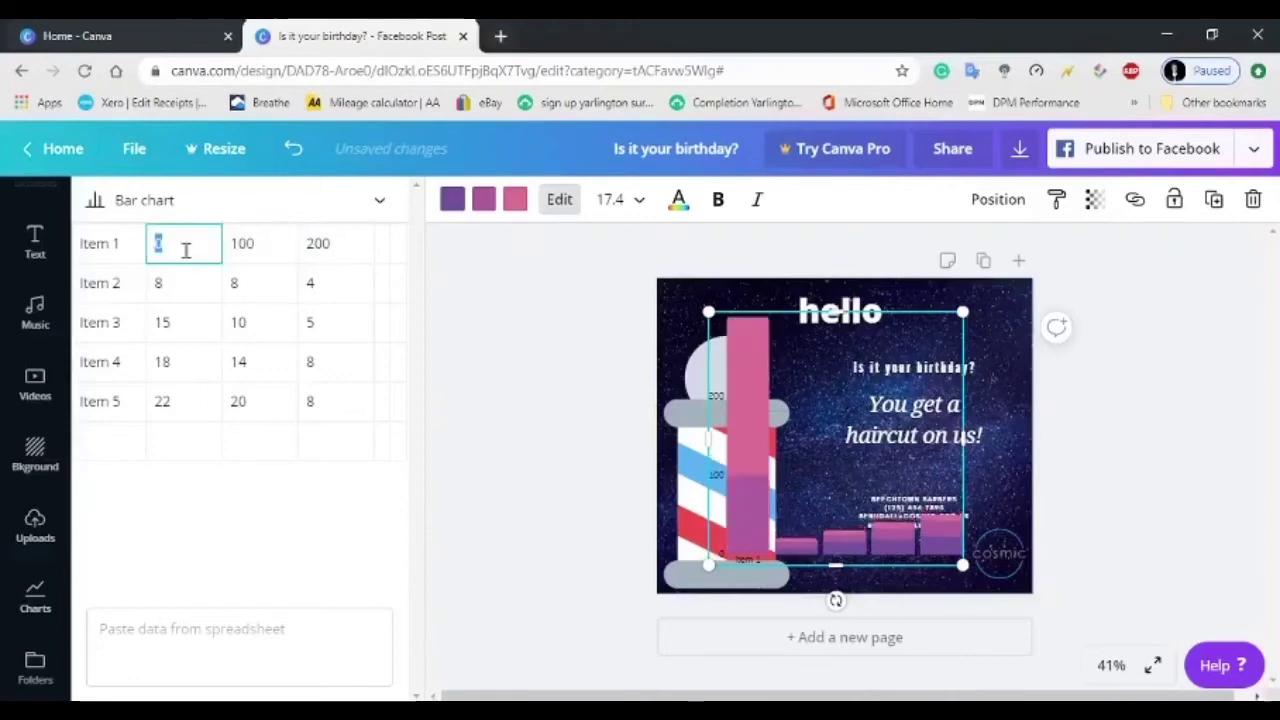
key(BackSpace)
text(10)
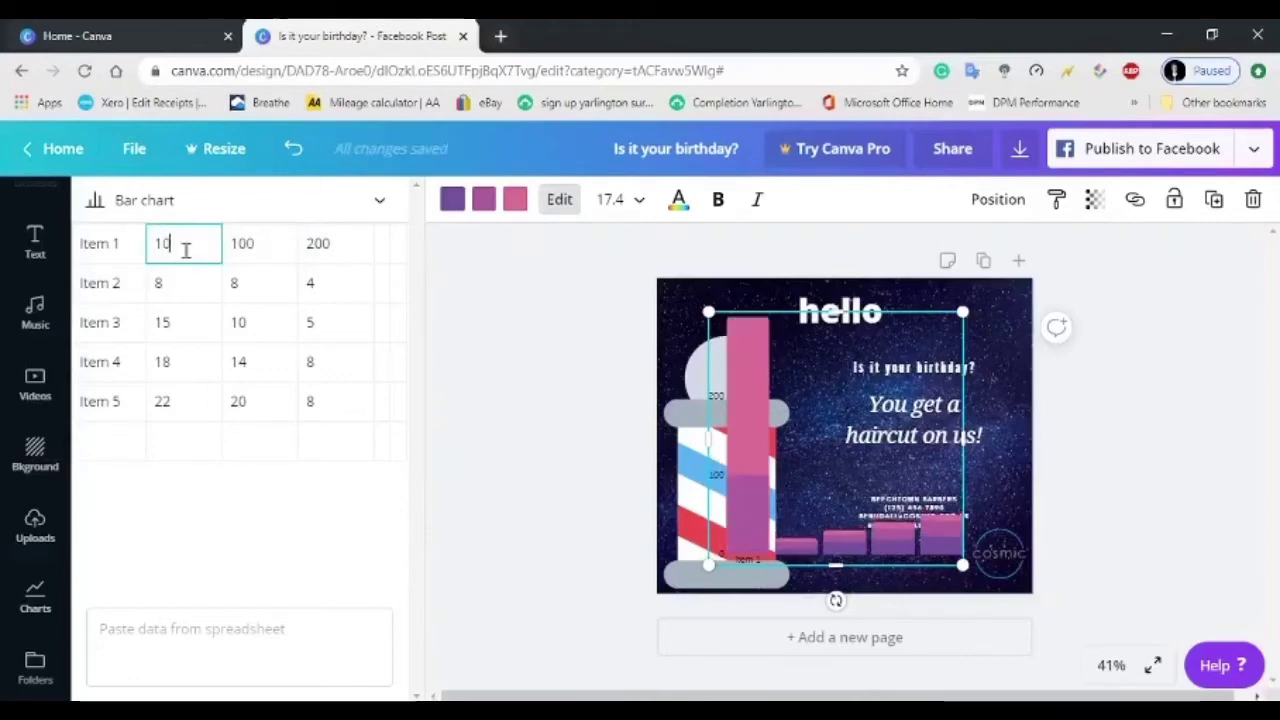
key(Return)
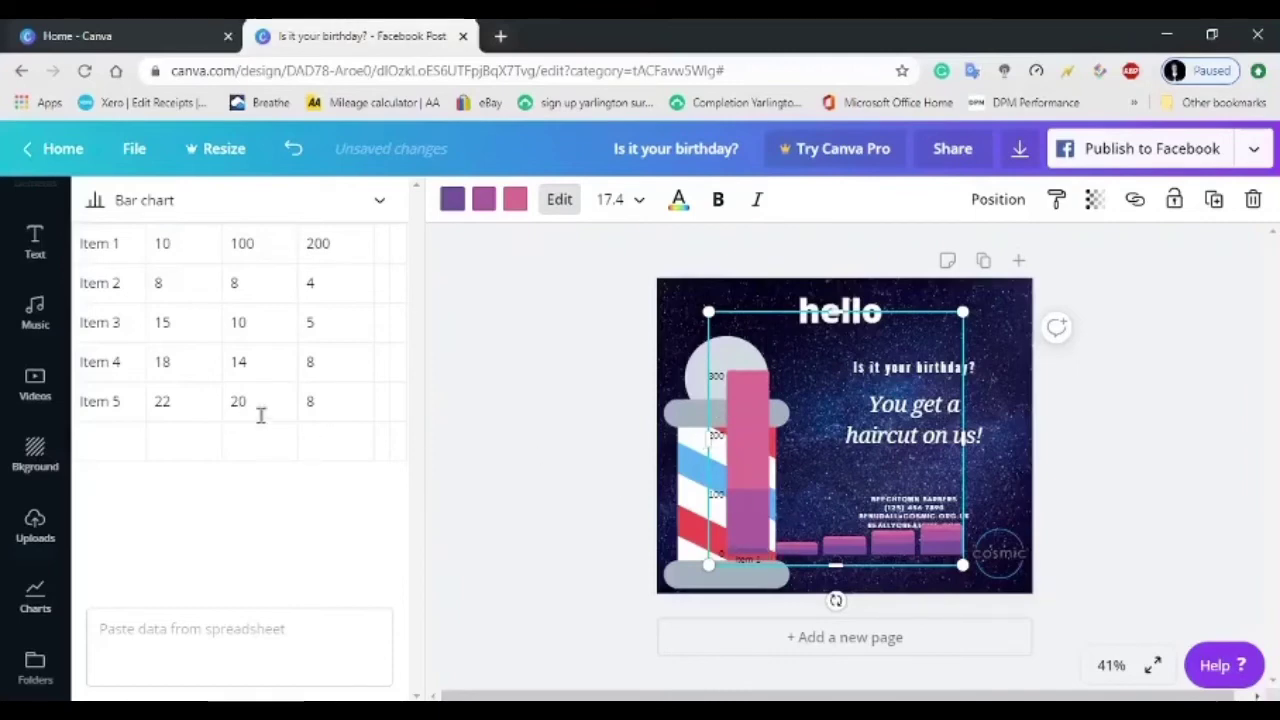
Change Item 5's third value to 800 in the chart data table.
click(343, 402)
key(BackSpace)
text(800)
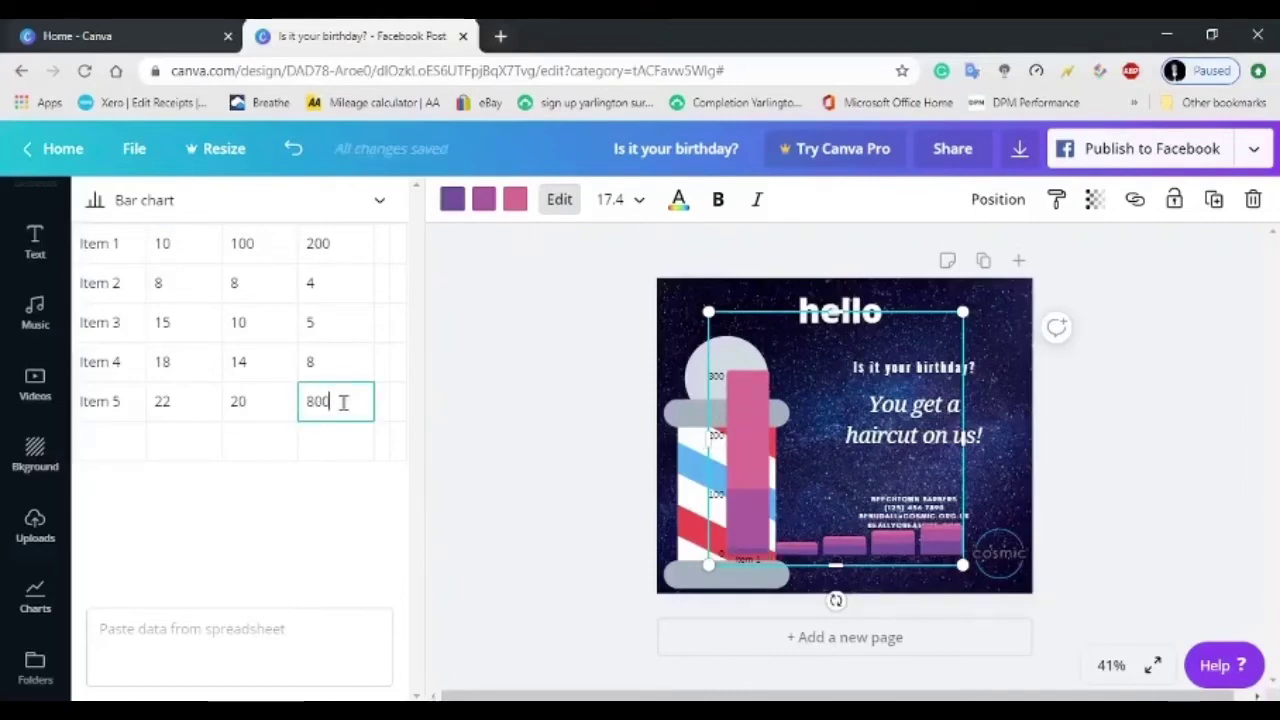
key(Return)
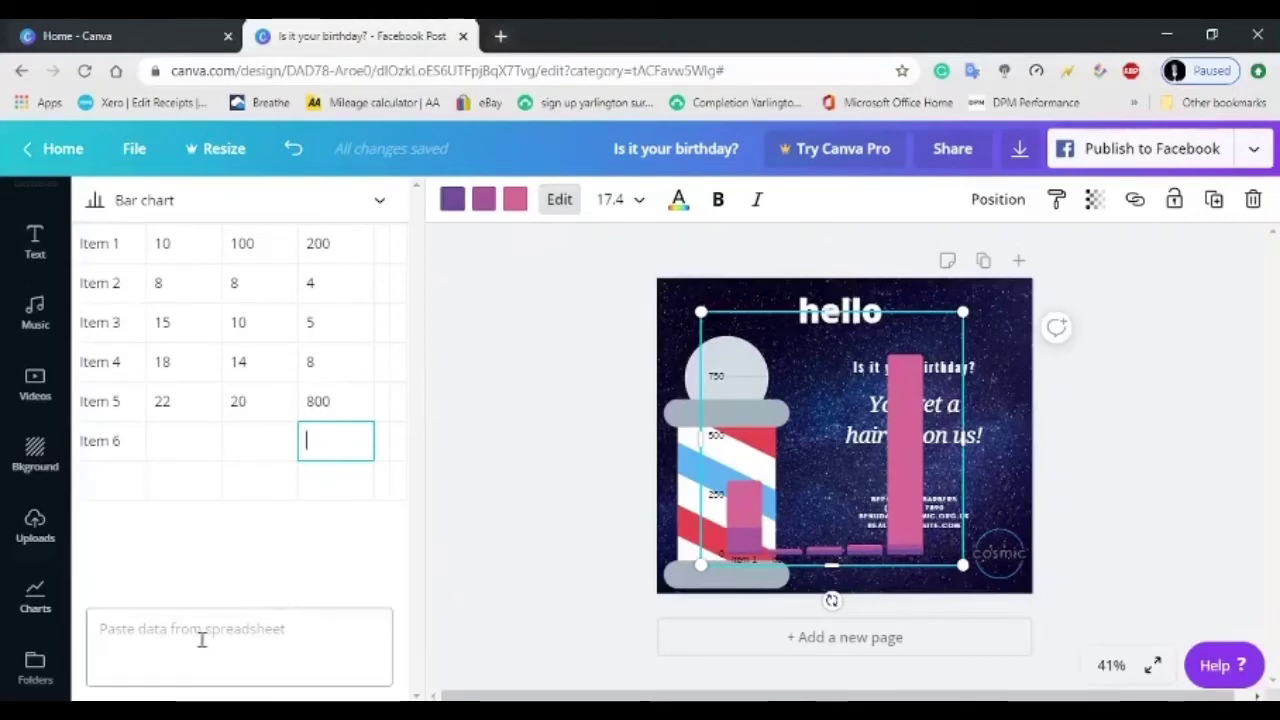
click(143, 632)
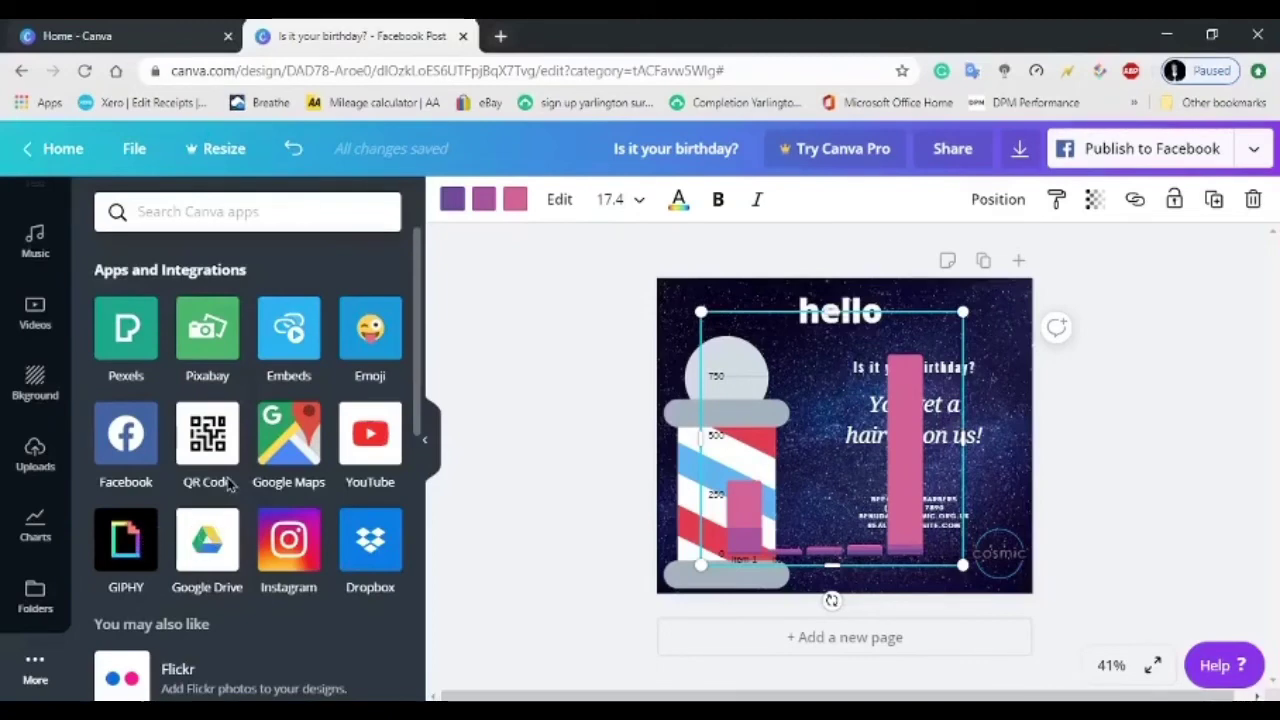
Collapse the side panel and bring up the Download panel, suggesting PNG at 940 × 788 px.
click(425, 440)
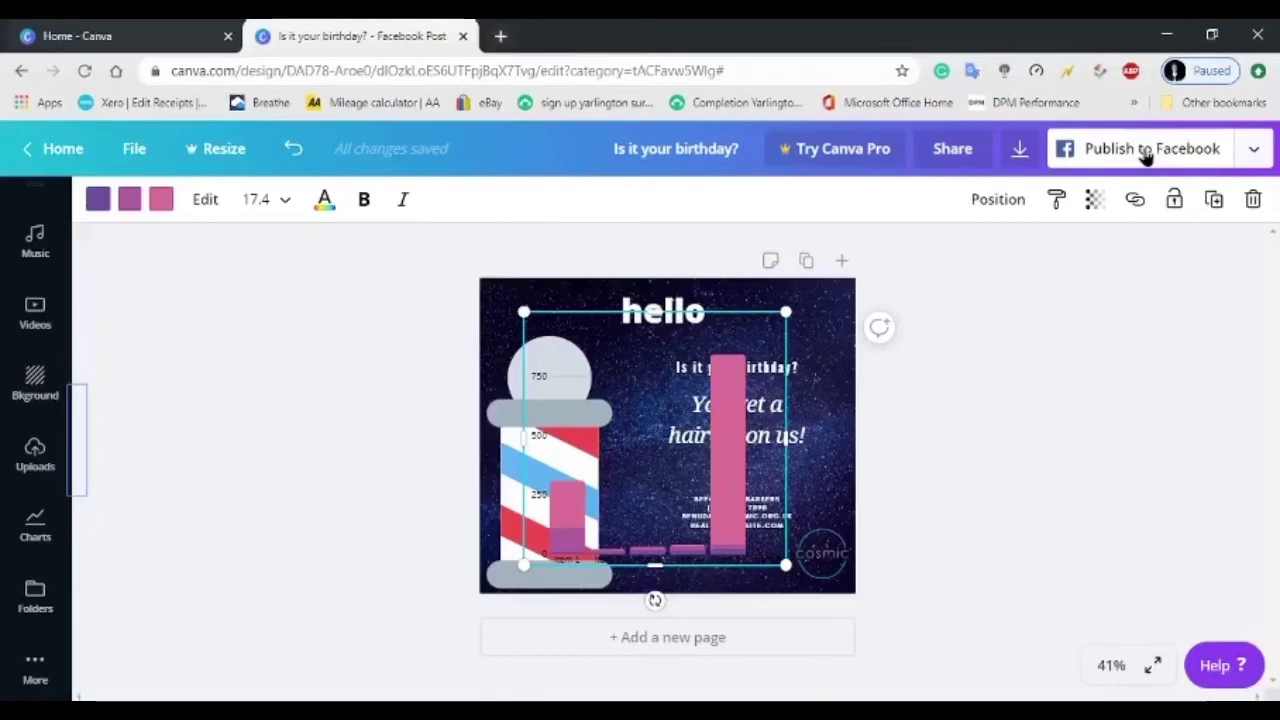
click(1022, 150)
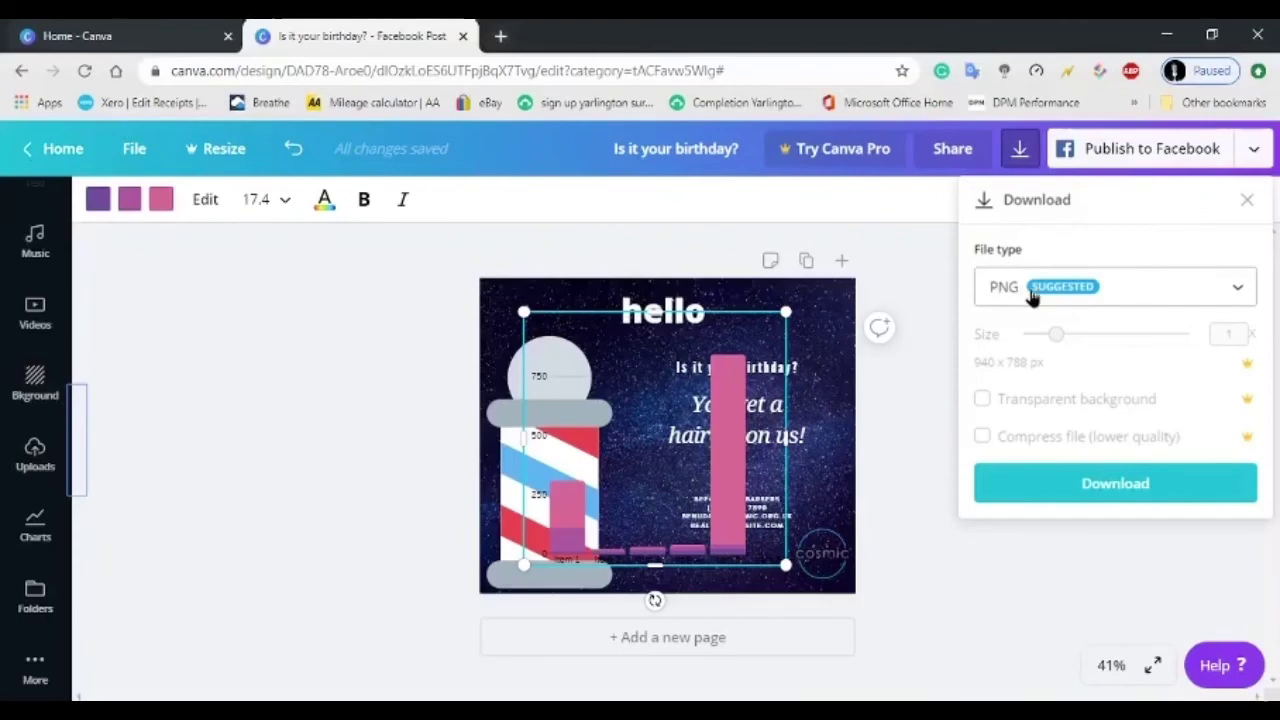
Keep PNG as the file type and download the post as 'Is it your birthday_.png'.
click(1238, 292)
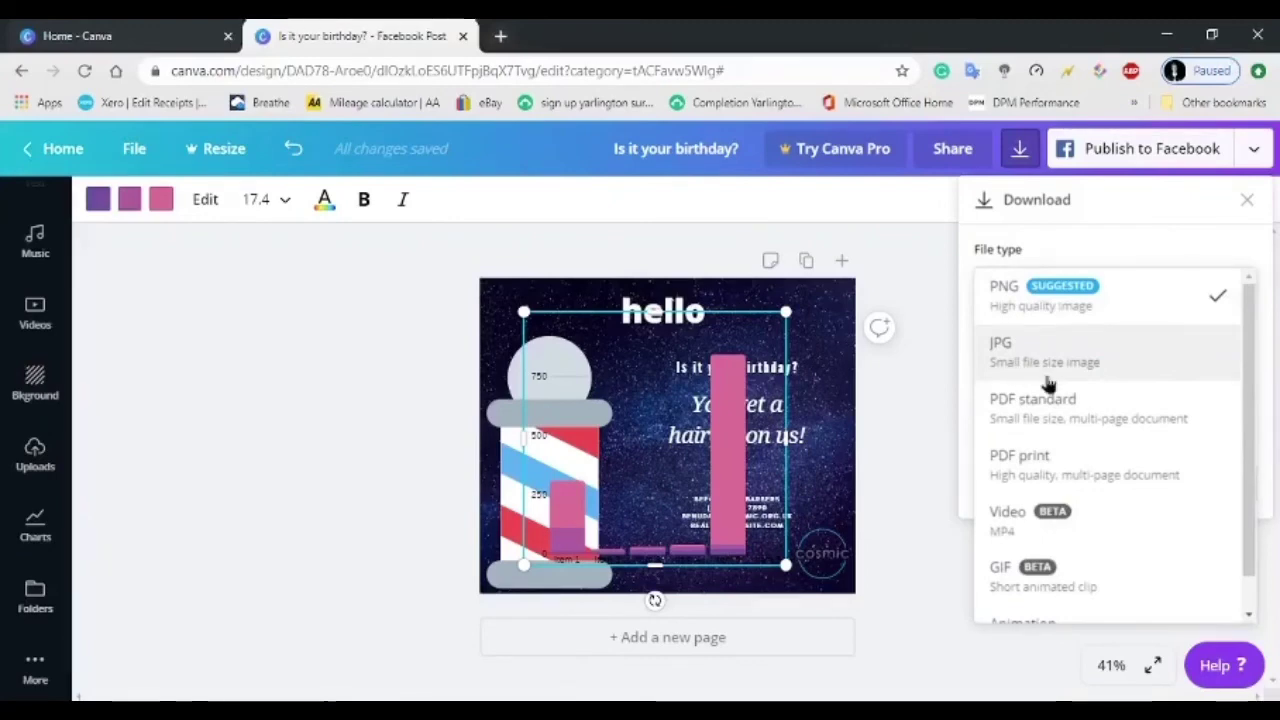
scroll(1071, 420, down, 1)
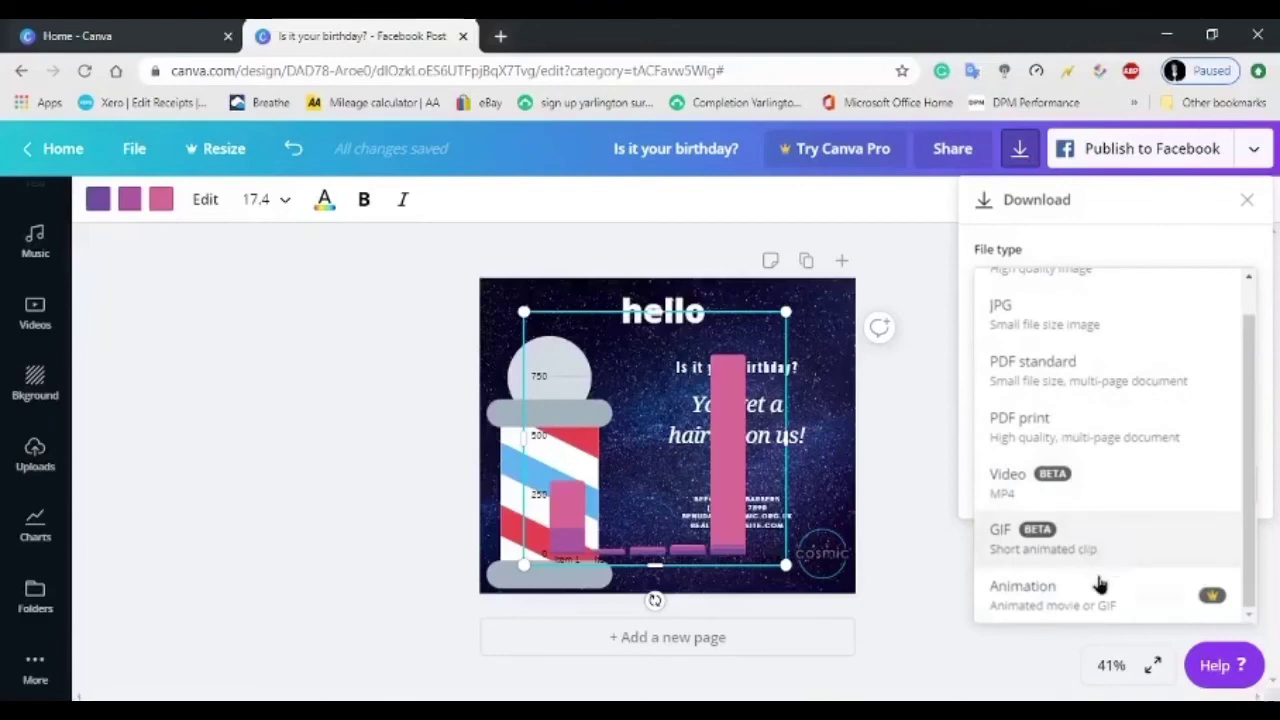
click(1189, 254)
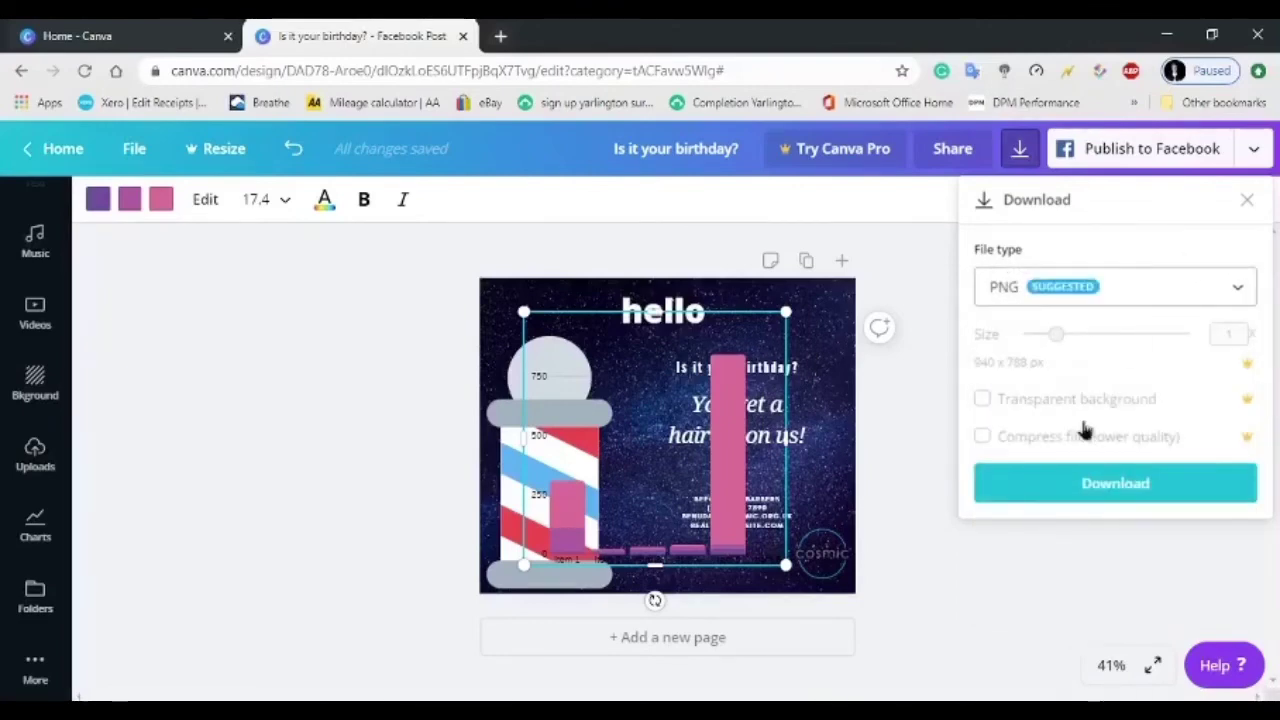
click(1065, 485)
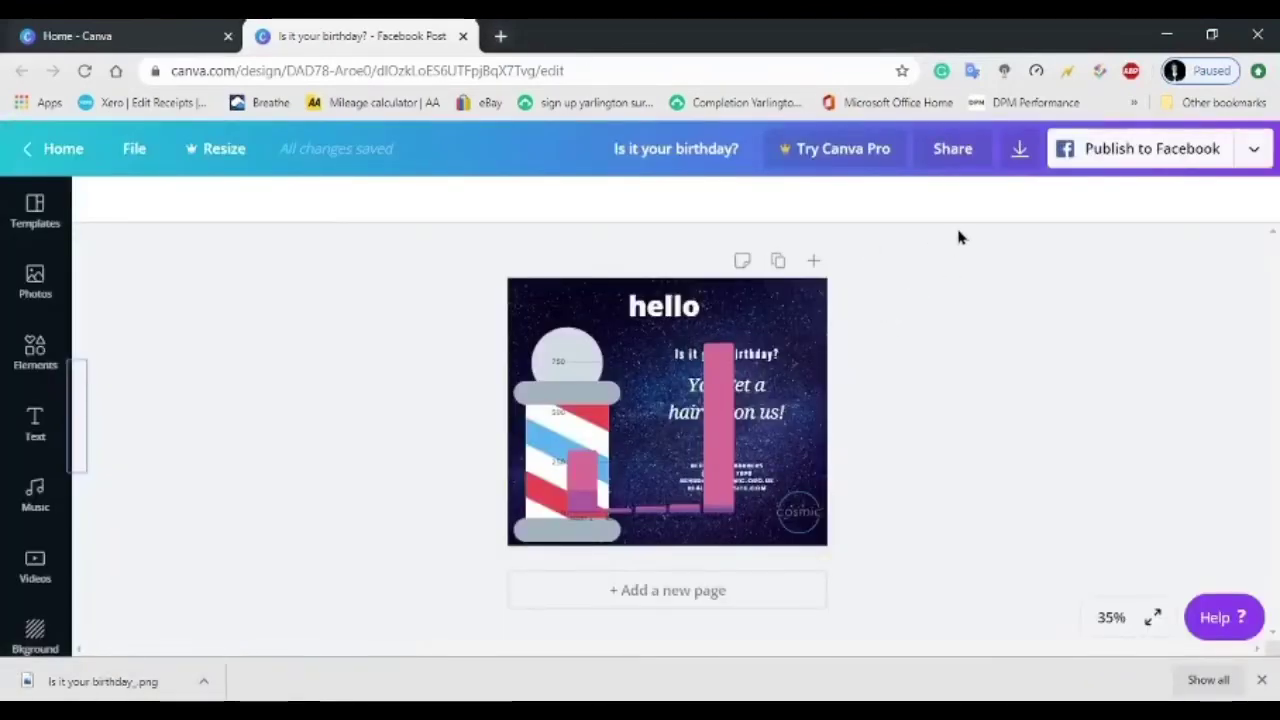
Review the Share settings, keeping the team not shared and the link at edit access.
click(965, 160)
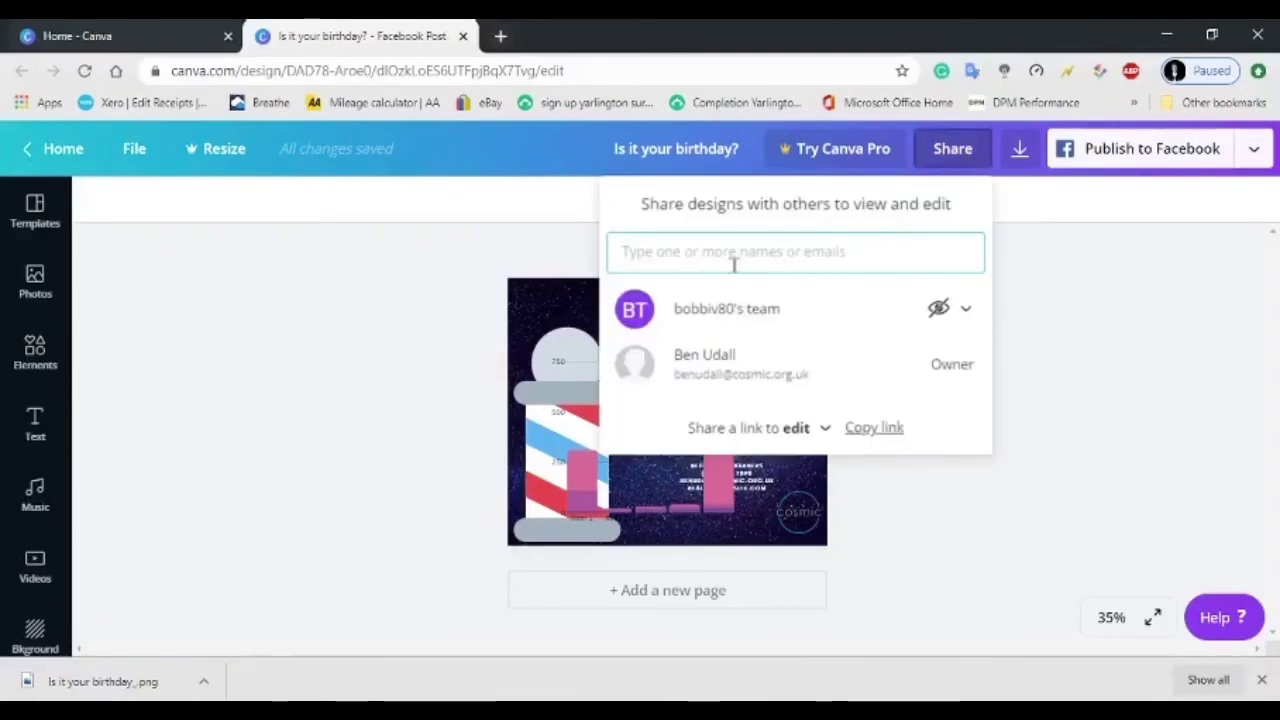
click(966, 310)
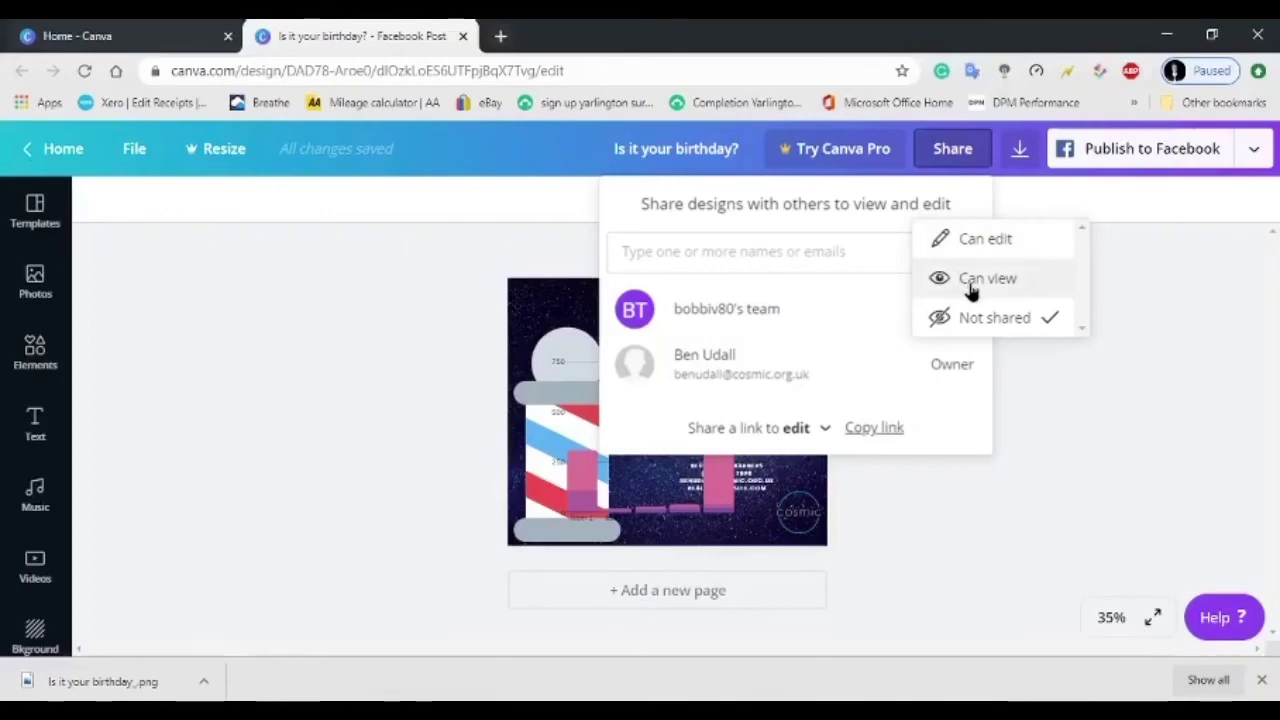
click(815, 444)
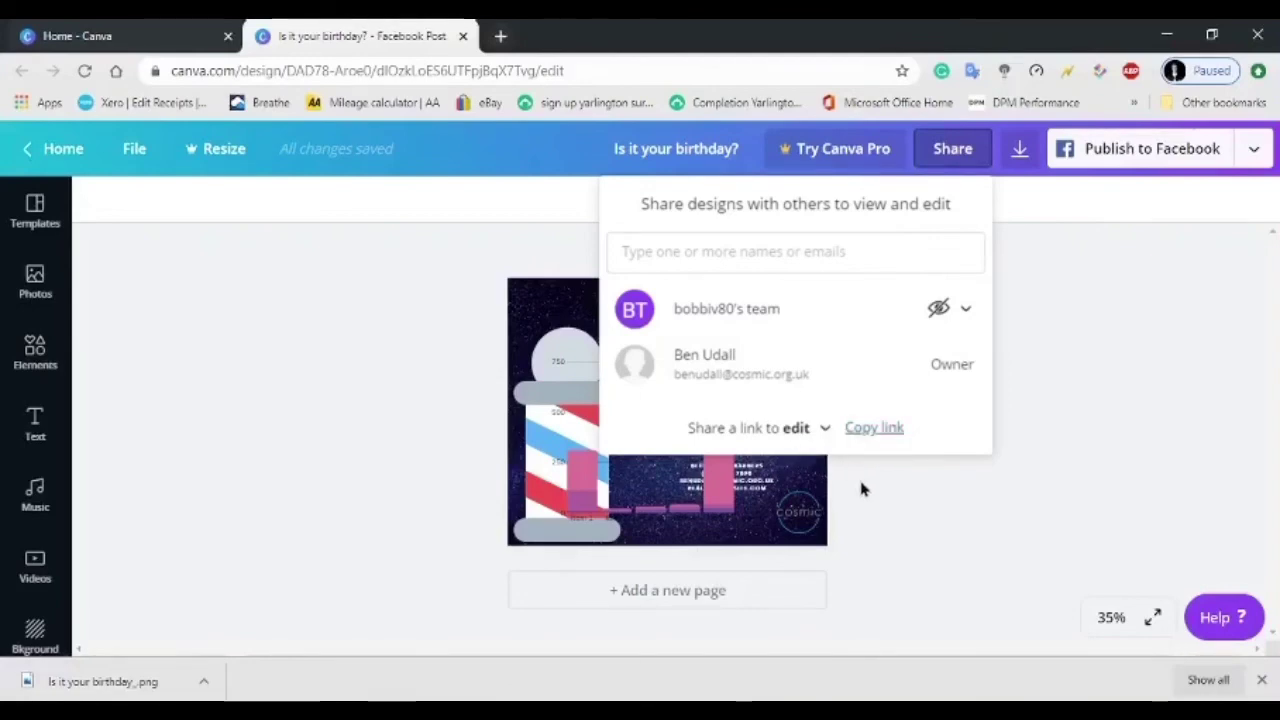
click(803, 430)
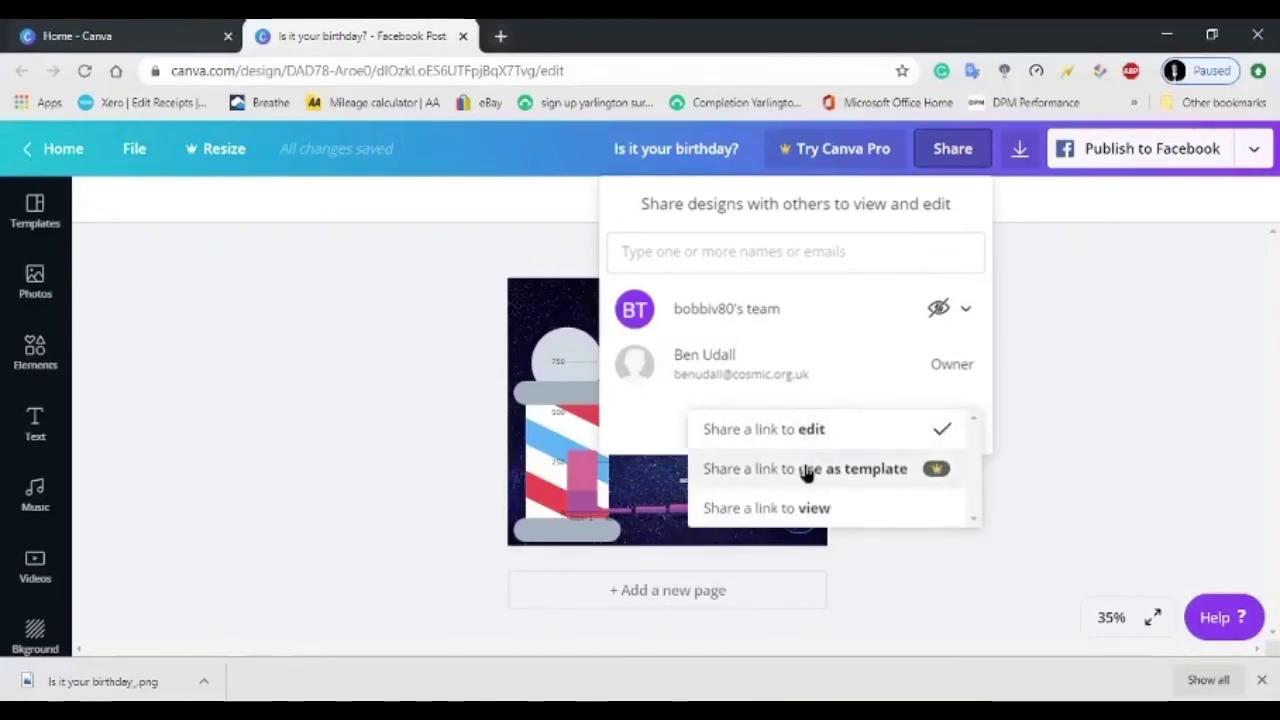
click(926, 588)
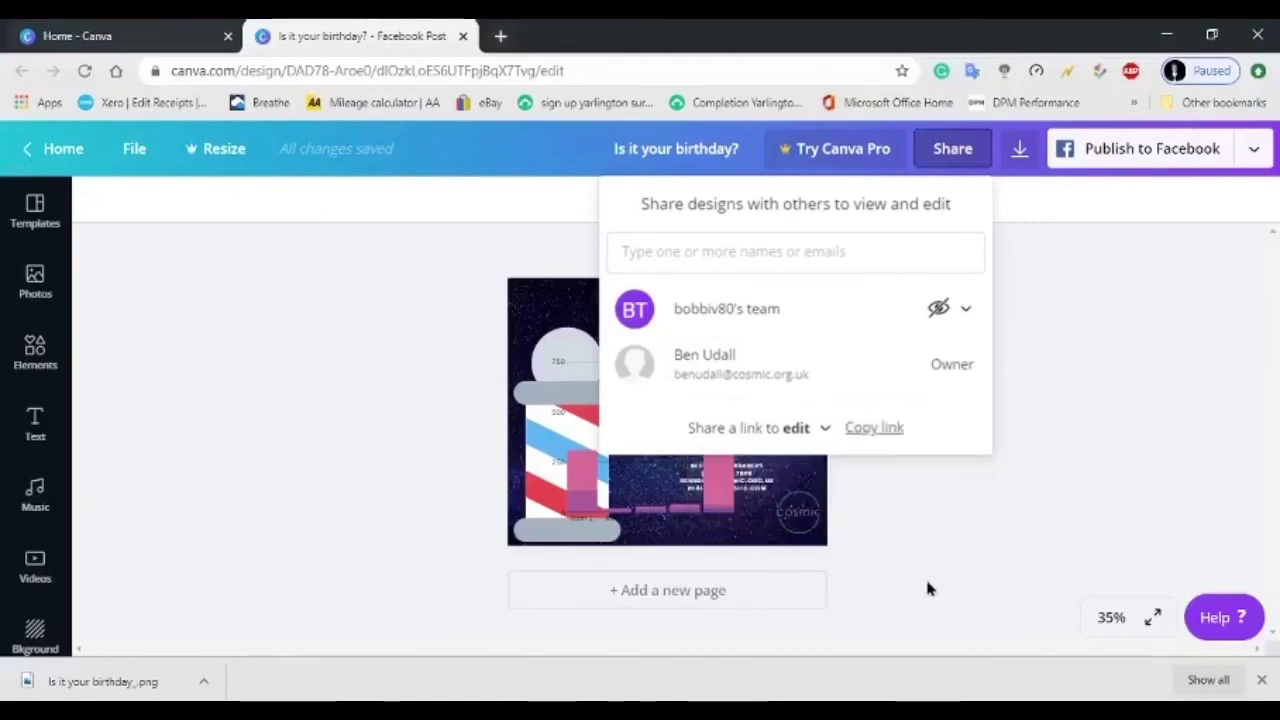